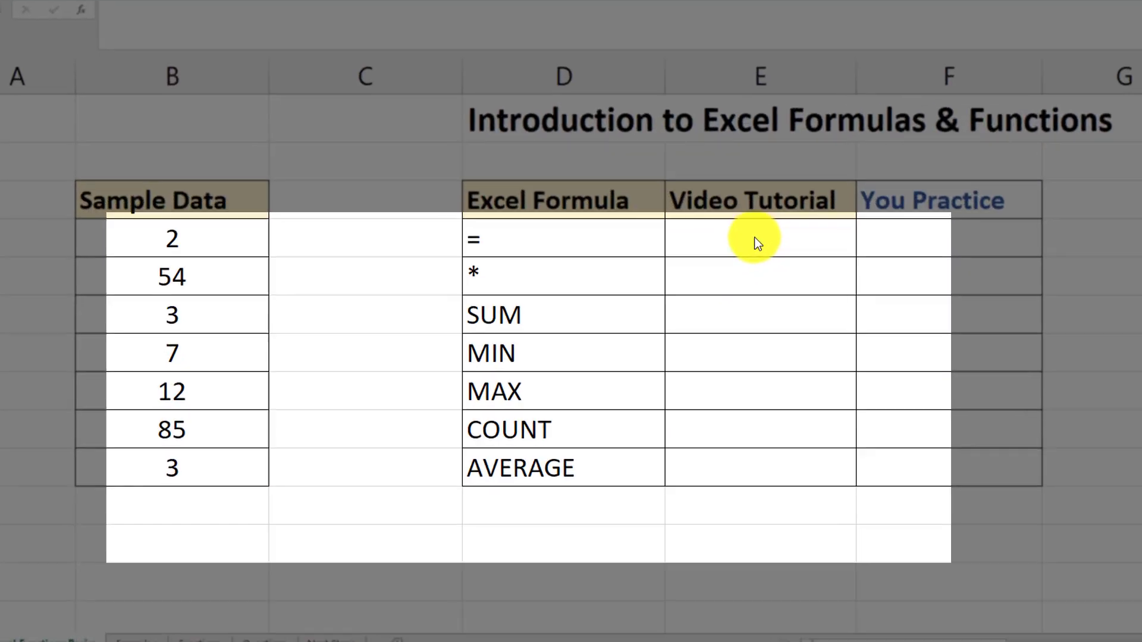
# - Select the Video Tutorial and Sample Data ranges, then search Excel Help for SUM
pyautogui.moveTo(774, 238); pyautogui.dragTo(779, 467)
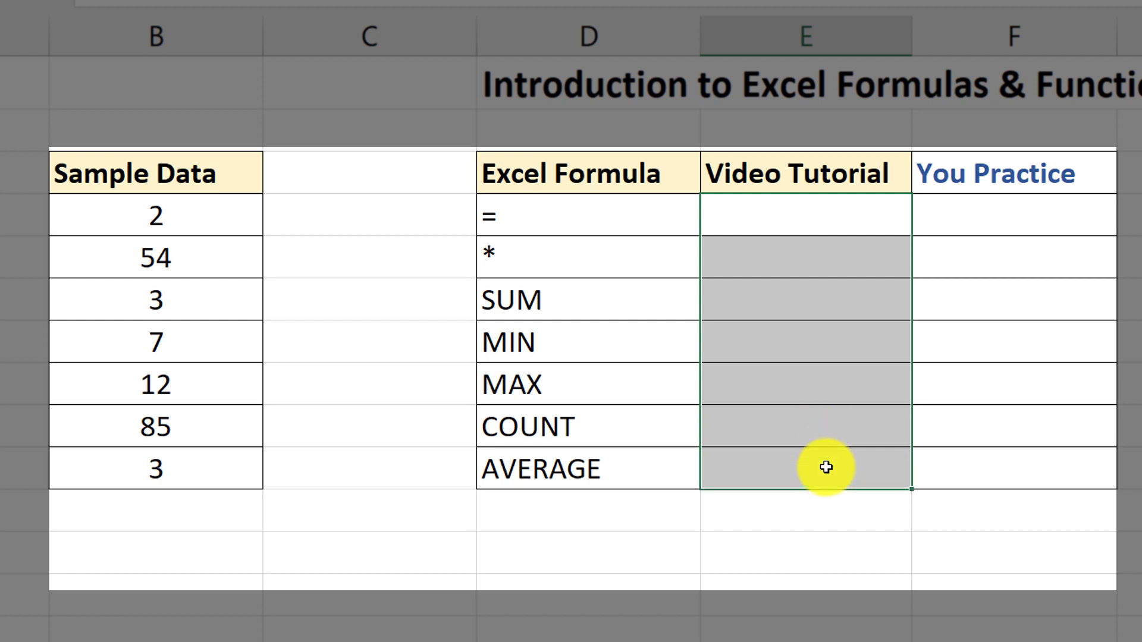
pyautogui.moveTo(202, 176); pyautogui.dragTo(201, 470)
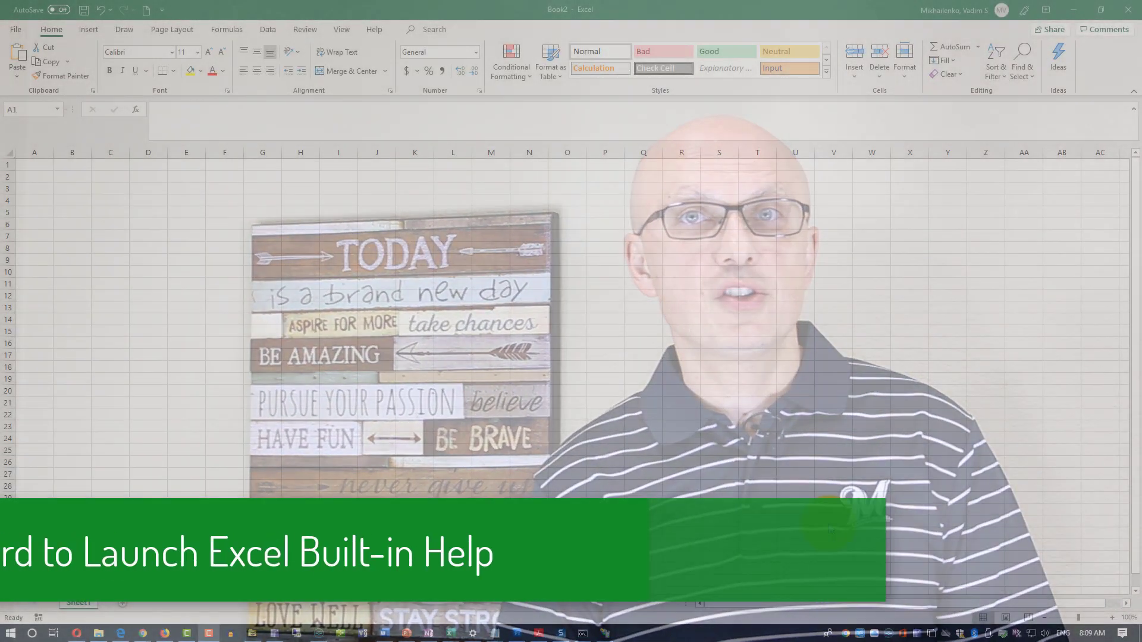
pyautogui.press('F1')
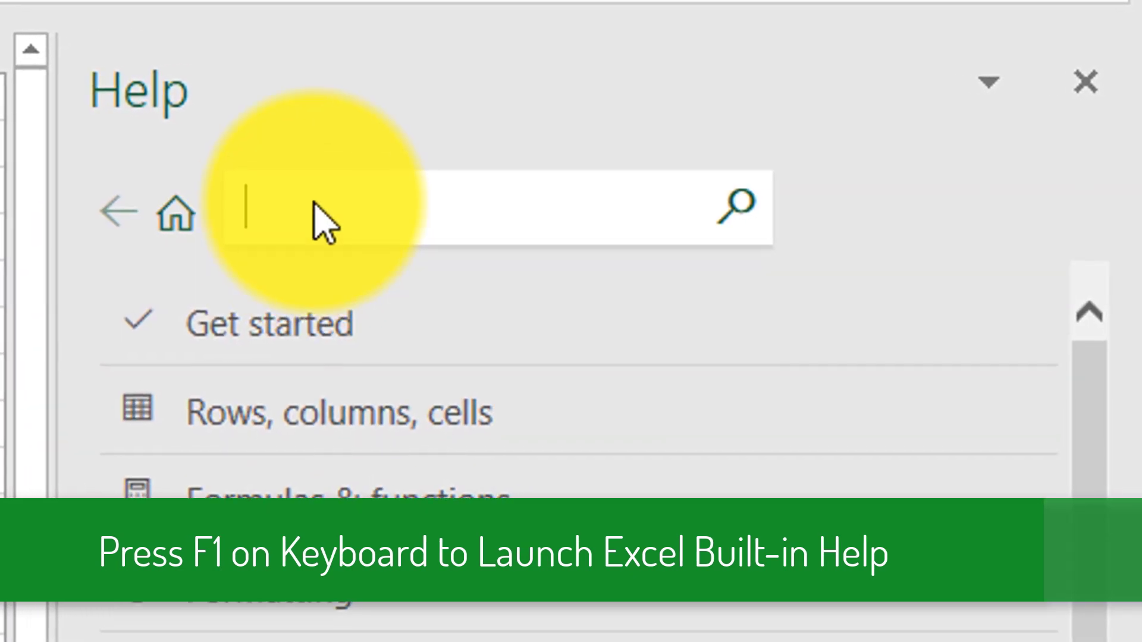
pyautogui.write('su')
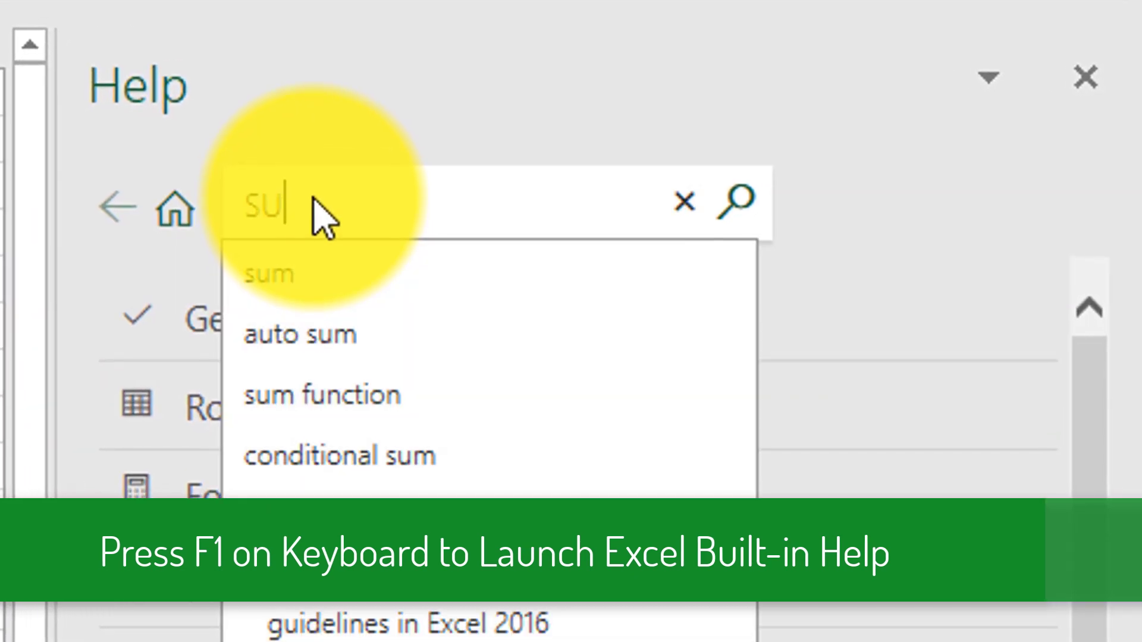
pyautogui.write('M')
pyautogui.press('Return')
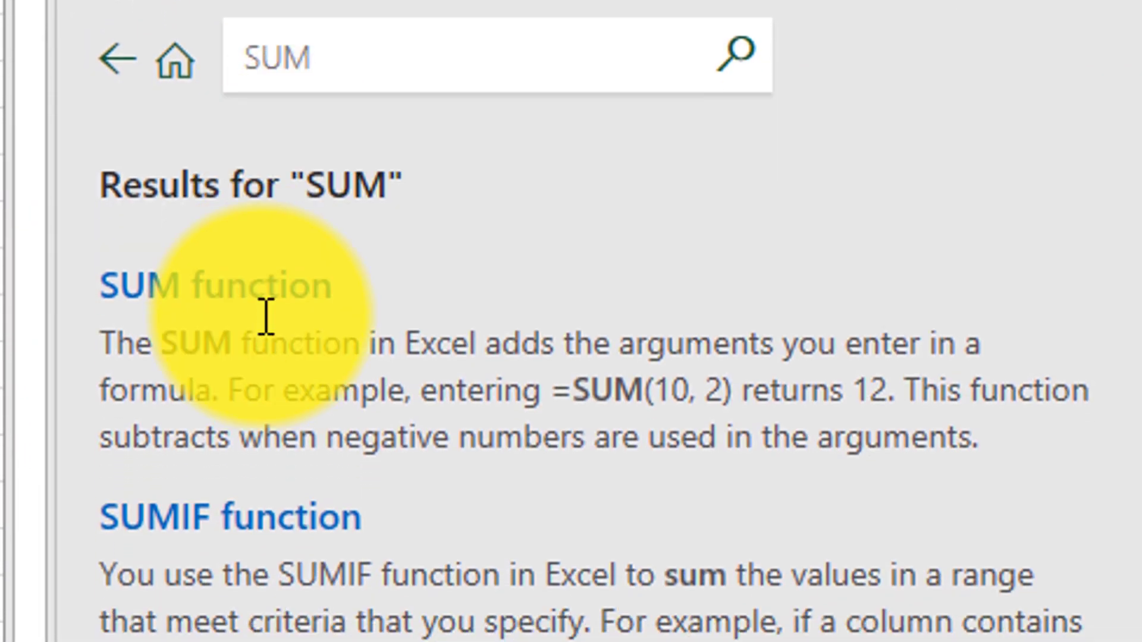
# - Open the SUM function help article and play its demo video
pyautogui.click(280, 263)
pyautogui.scroll(-3, 288, 166)
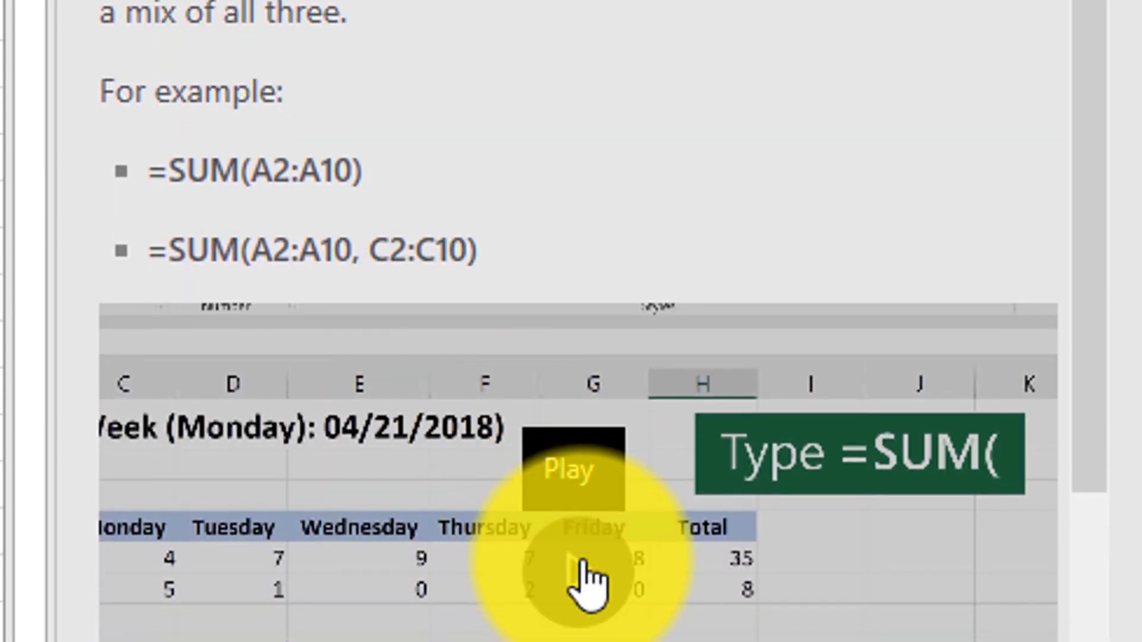
pyautogui.click(586, 581)
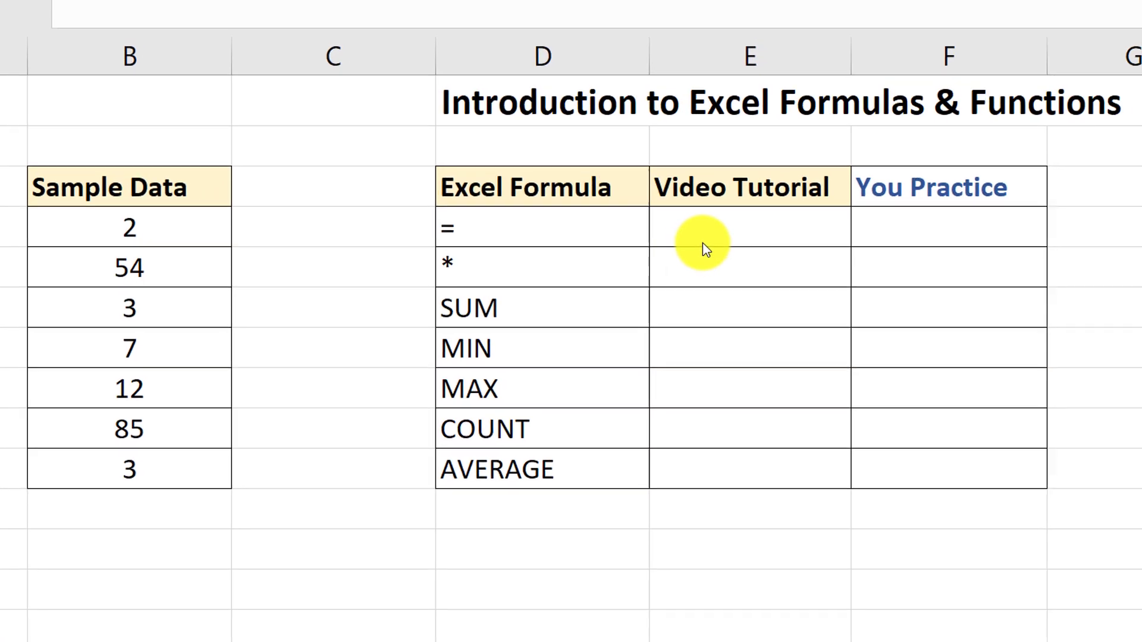
# - Enter =B4+B5 in E4 so the = row's Video Tutorial cell shows 56
pyautogui.hotkey('ctrl', 'a')
pyautogui.click(774, 239)
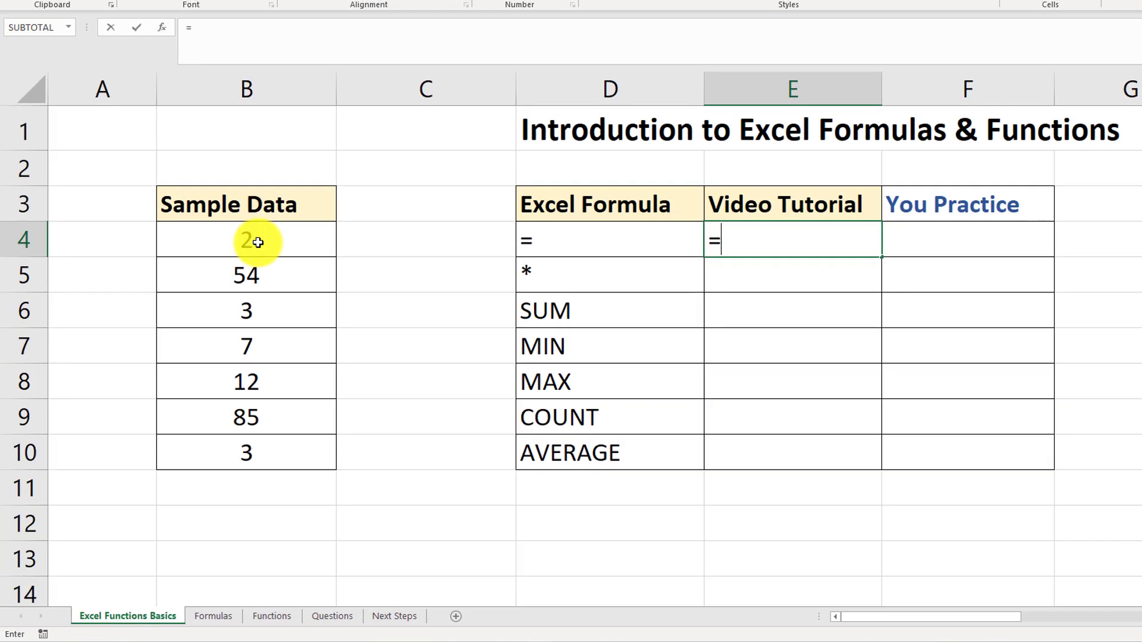
pyautogui.click(253, 243)
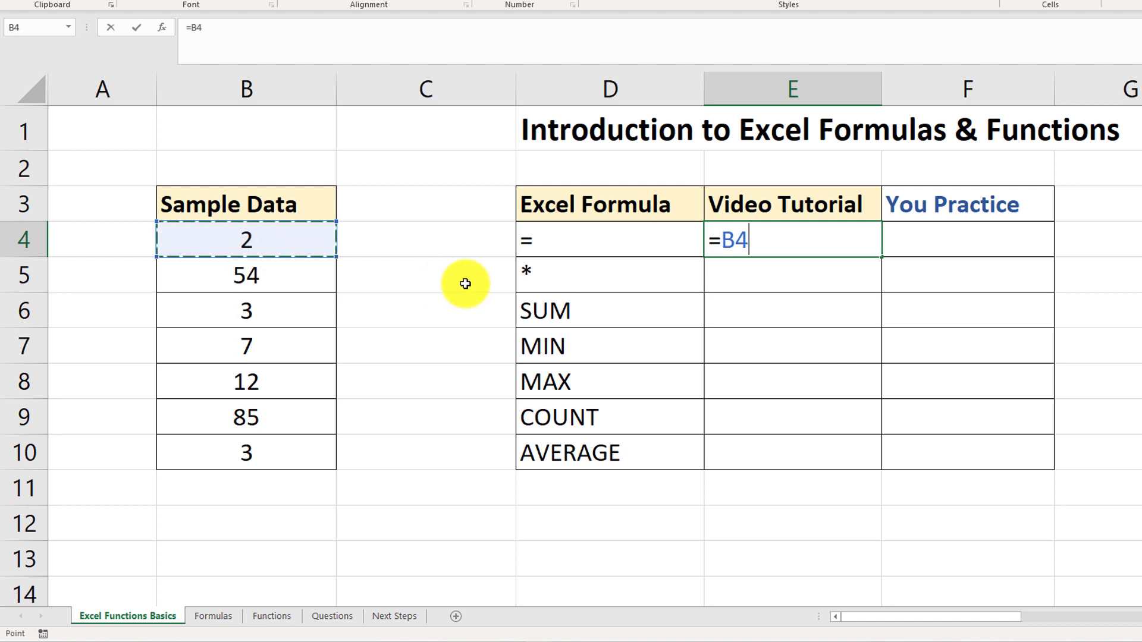
pyautogui.click(265, 273)
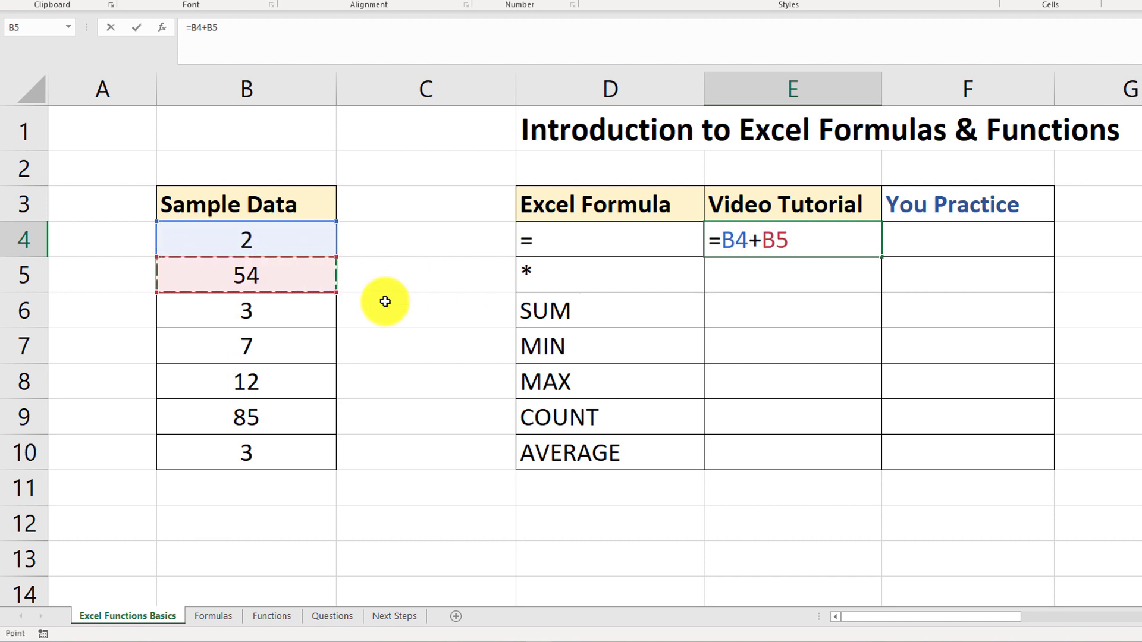
pyautogui.press('Return')
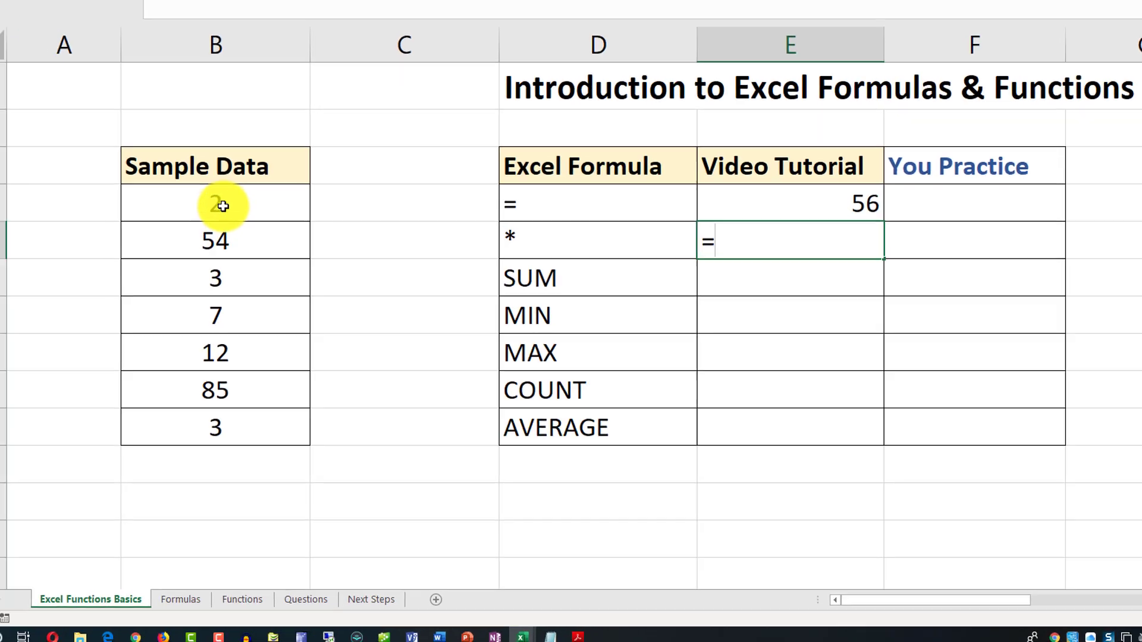
# - Build =B4*B6 in E5 for the * row, giving 6
pyautogui.click(190, 188)
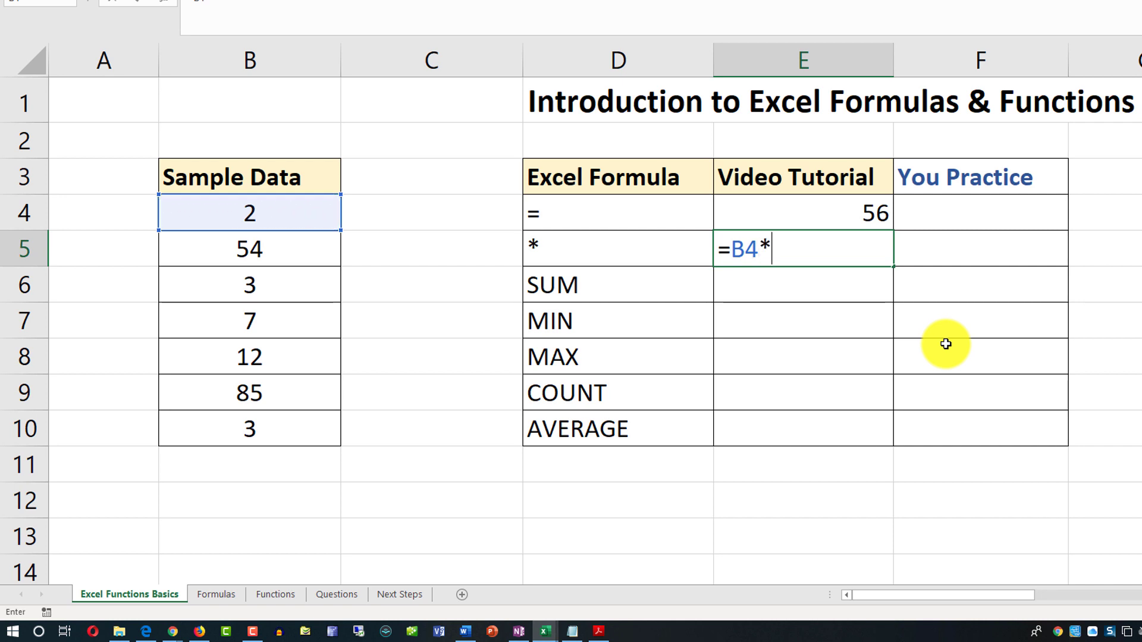
pyautogui.click(264, 288)
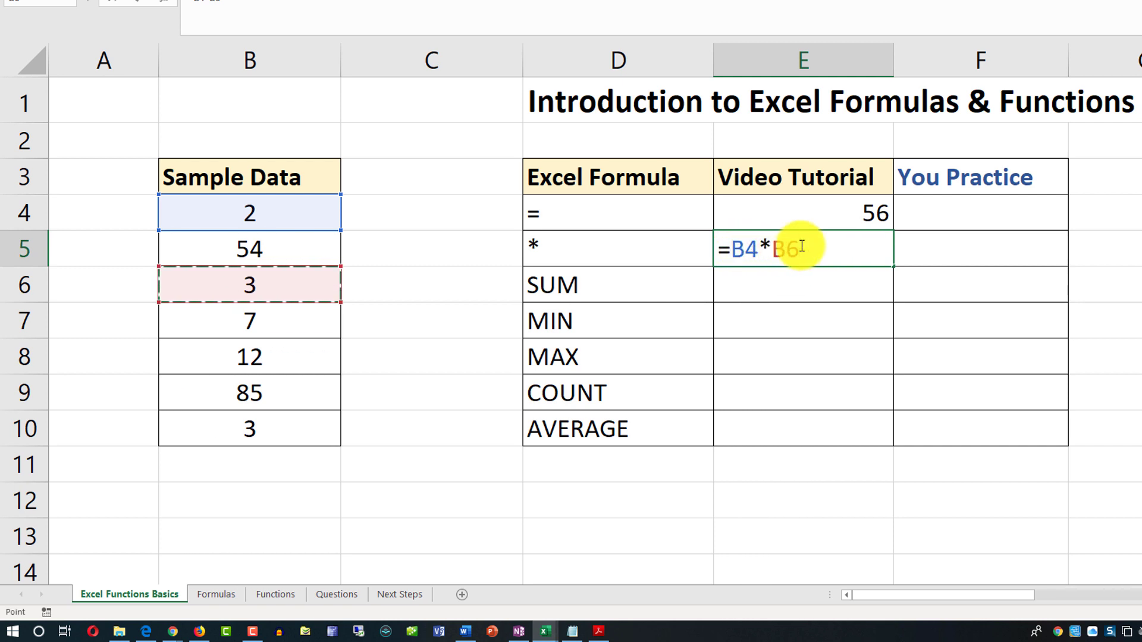
pyautogui.press('Return')
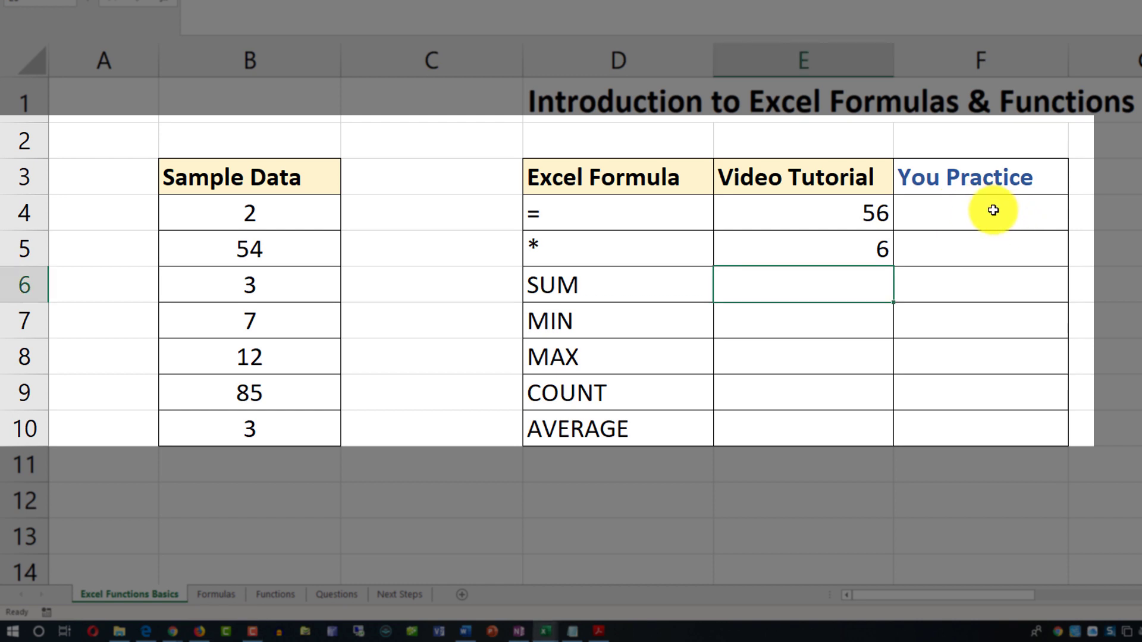
pyautogui.moveTo(994, 210); pyautogui.dragTo(994, 244)
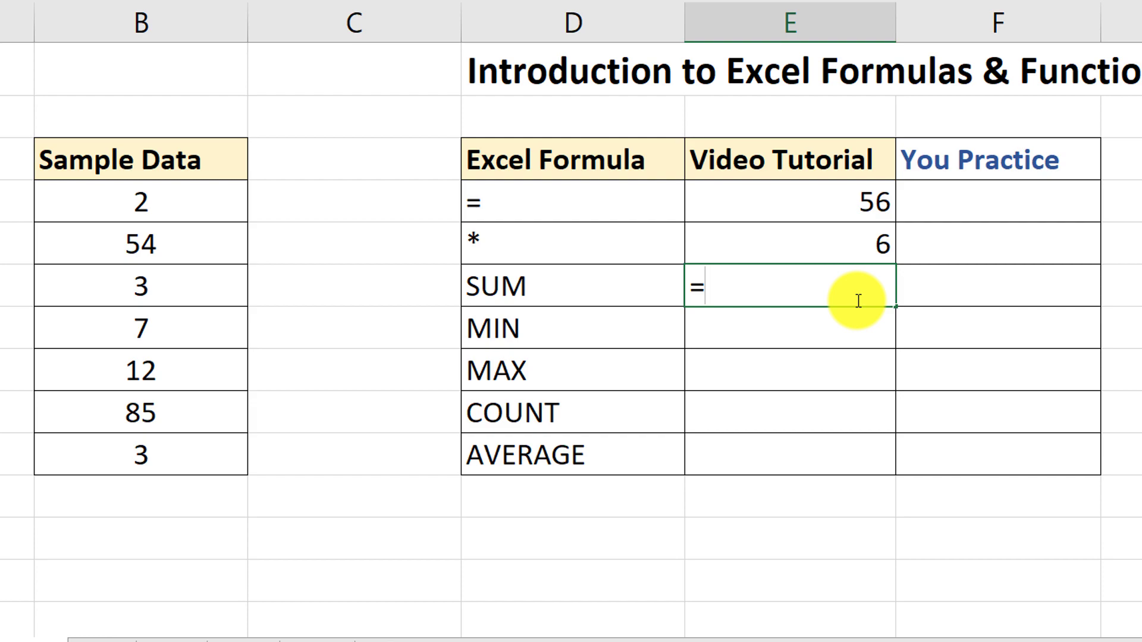
# - Enter =SUM(B4+B6) in E6 so the SUM row shows 5
pyautogui.write('SUM')
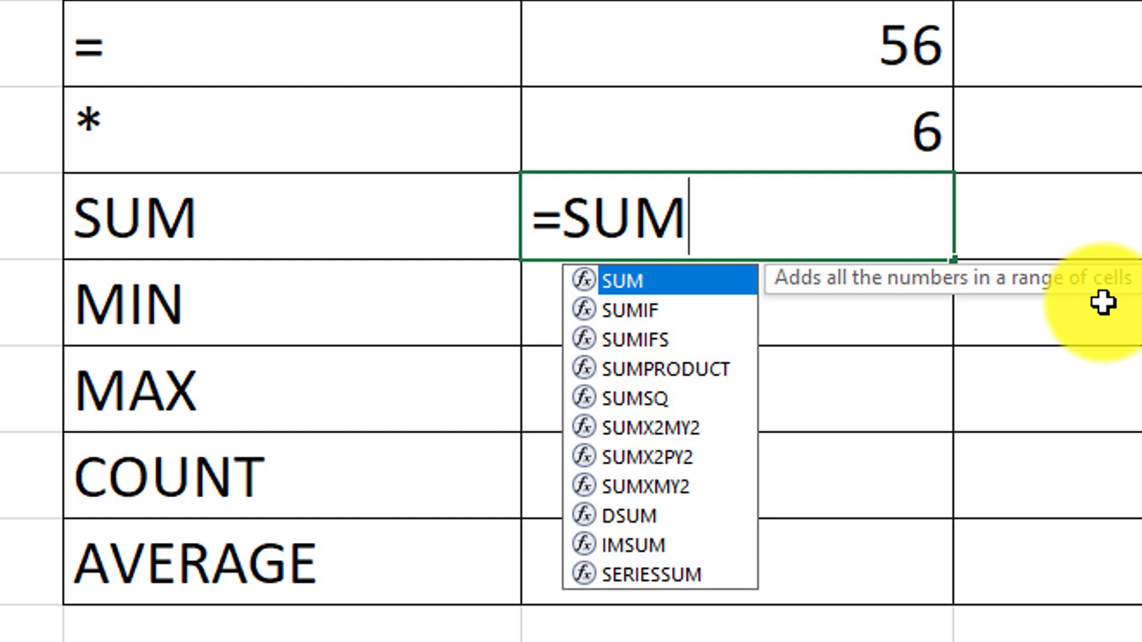
pyautogui.write('(')
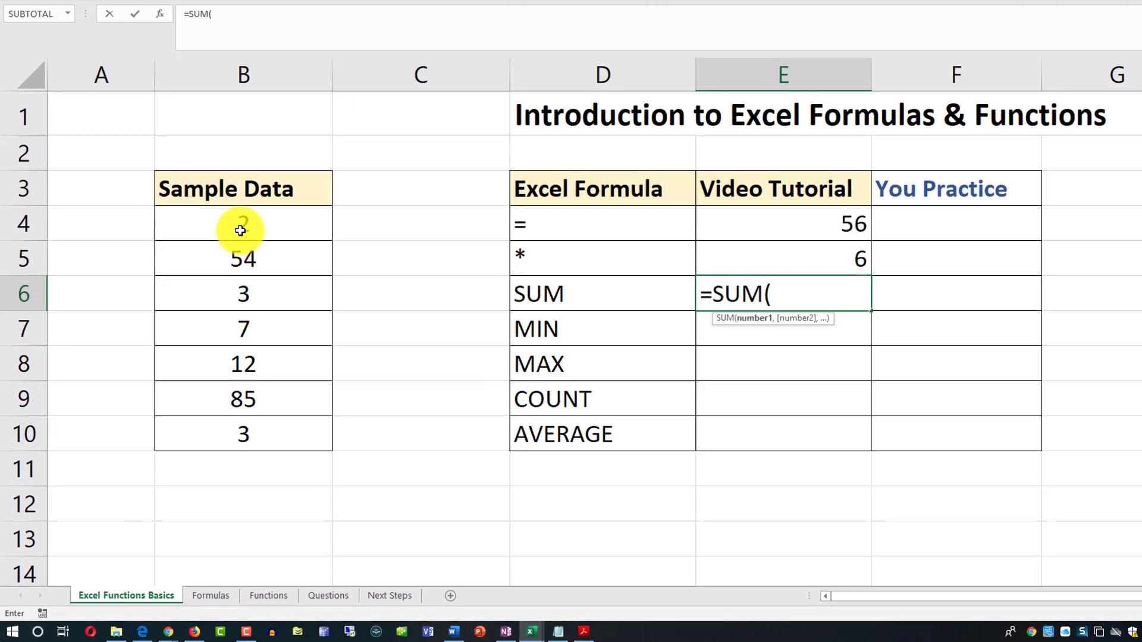
pyautogui.click(258, 212)
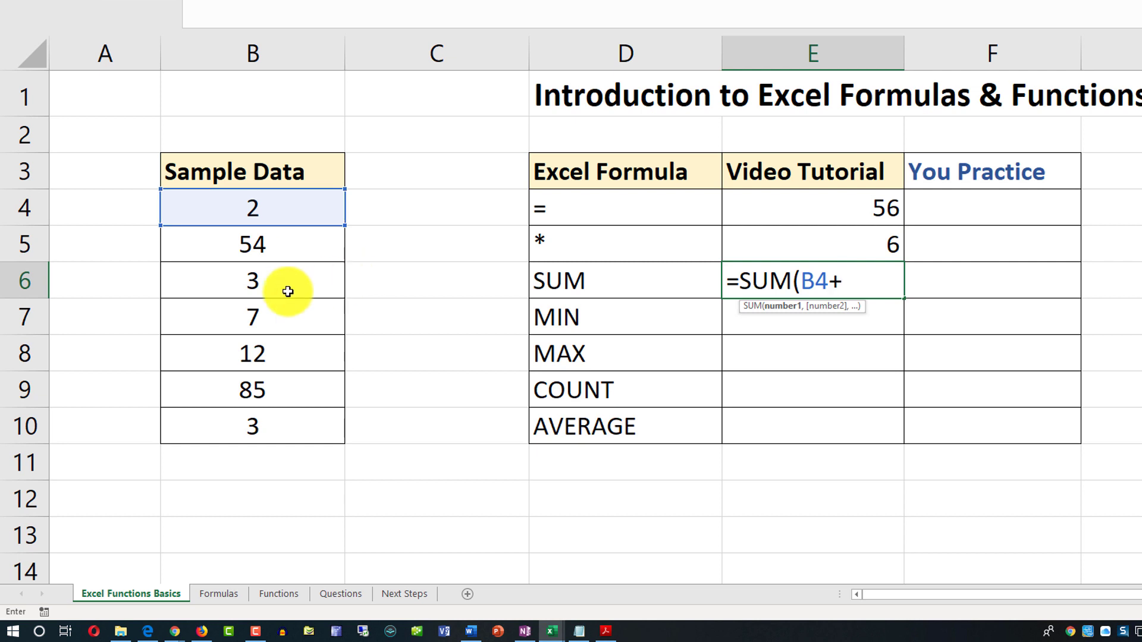
pyautogui.click(262, 282)
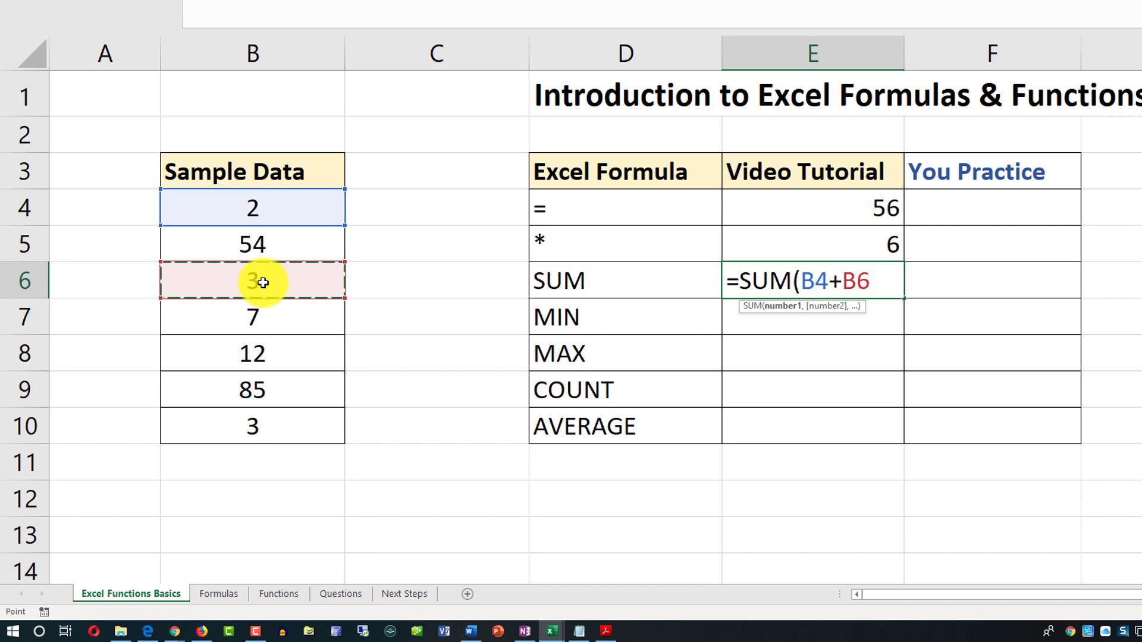
pyautogui.write(')')
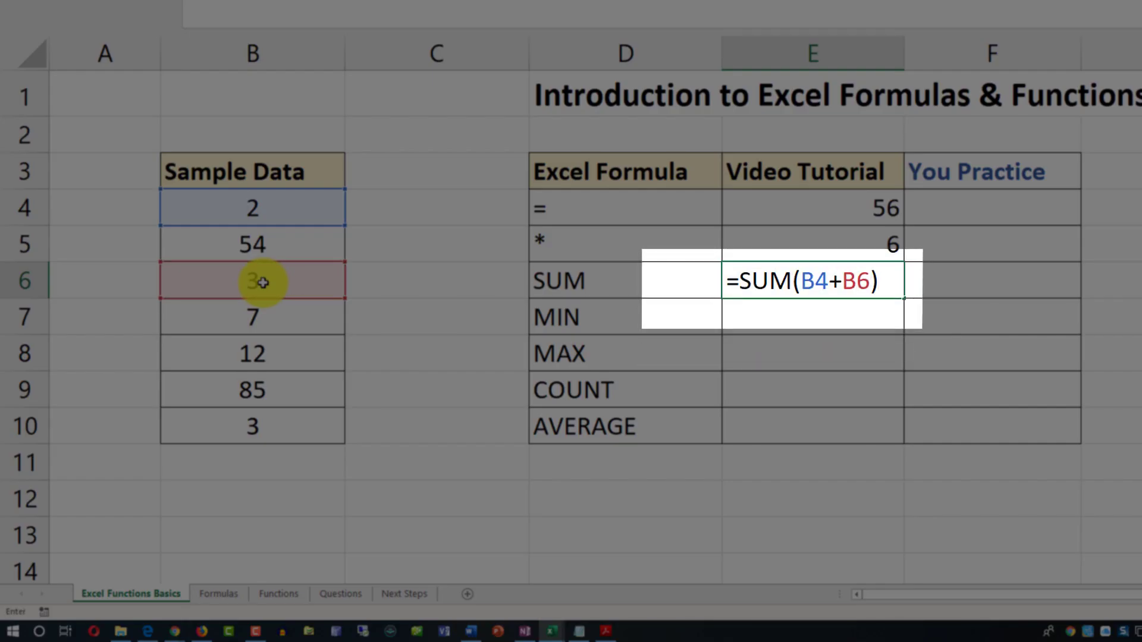
pyautogui.press('Return')
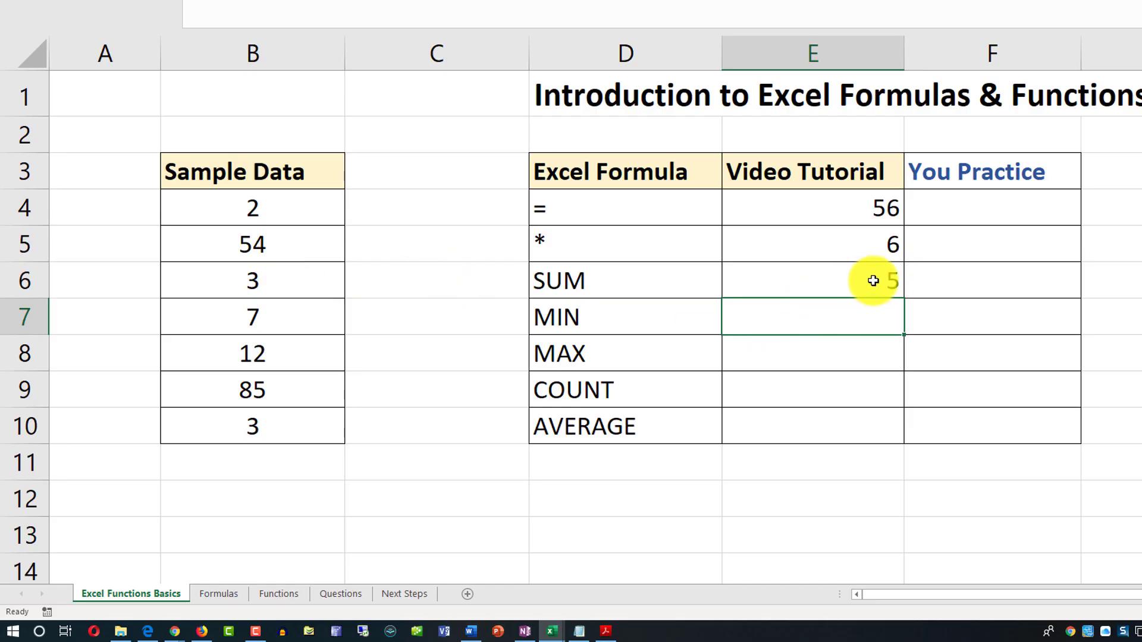
pyautogui.click(872, 281)
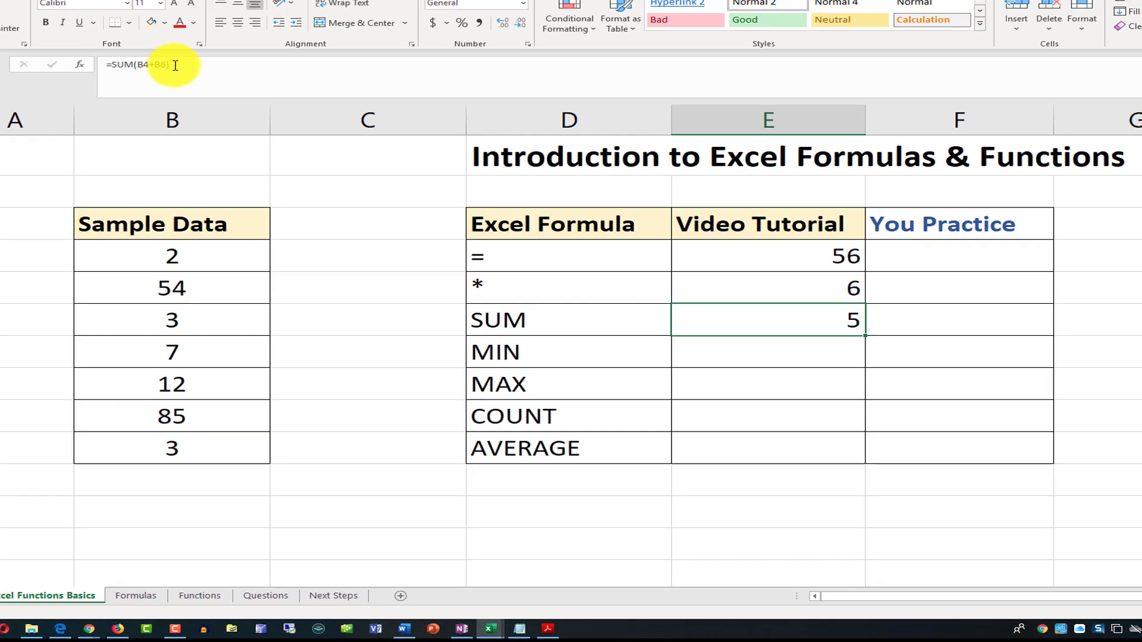
pyautogui.click(175, 66)
pyautogui.press('BackSpace')
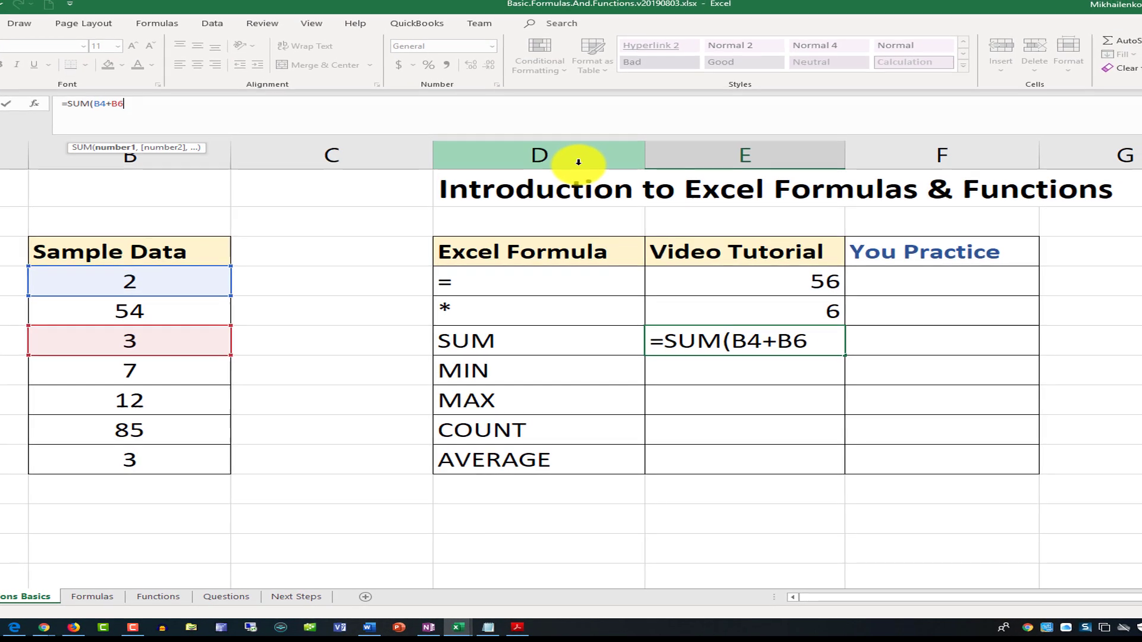
pyautogui.press('BackSpace')
pyautogui.press('BackSpace')
pyautogui.press('BackSpace')
pyautogui.press('BackSpace')
pyautogui.press('BackSpace')
pyautogui.press('BackSpace')
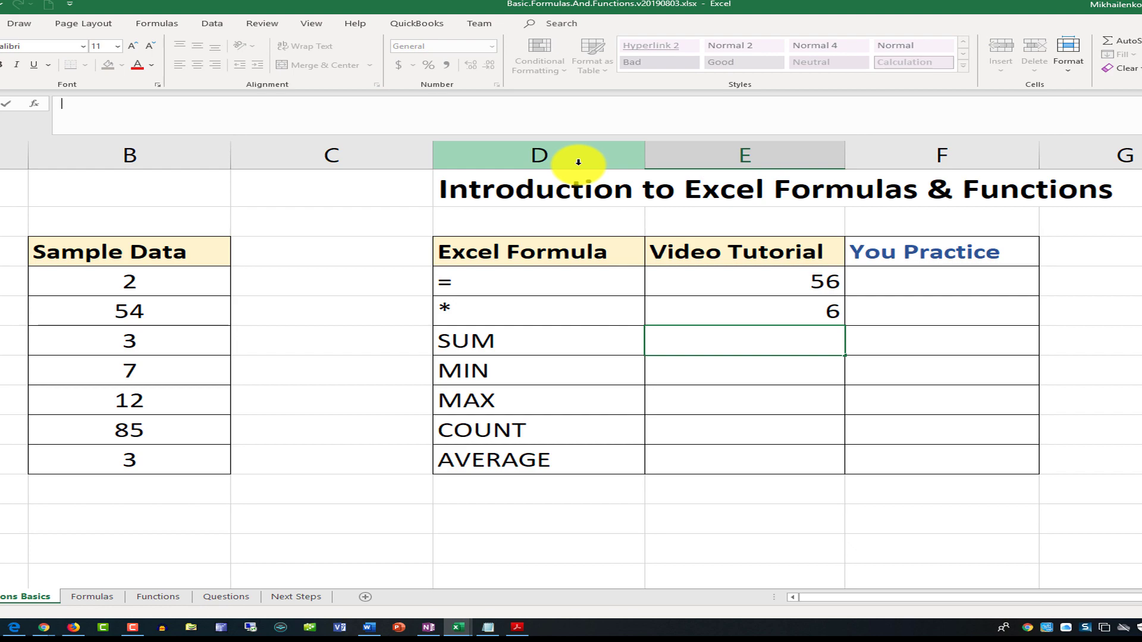
pyautogui.write('=SU')
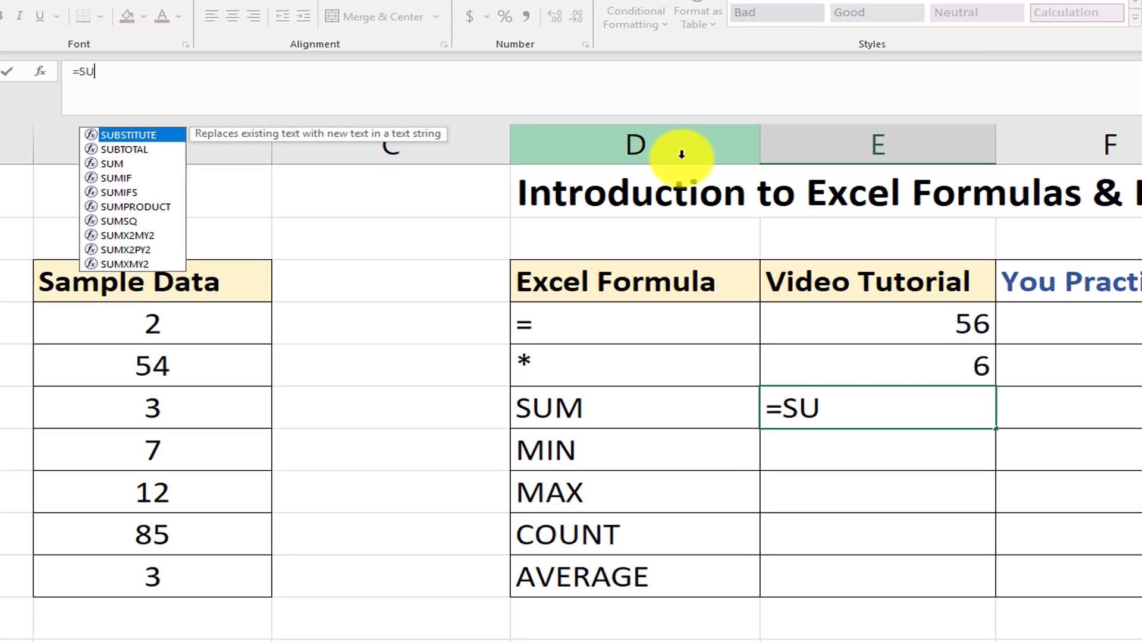
pyautogui.write('M(')
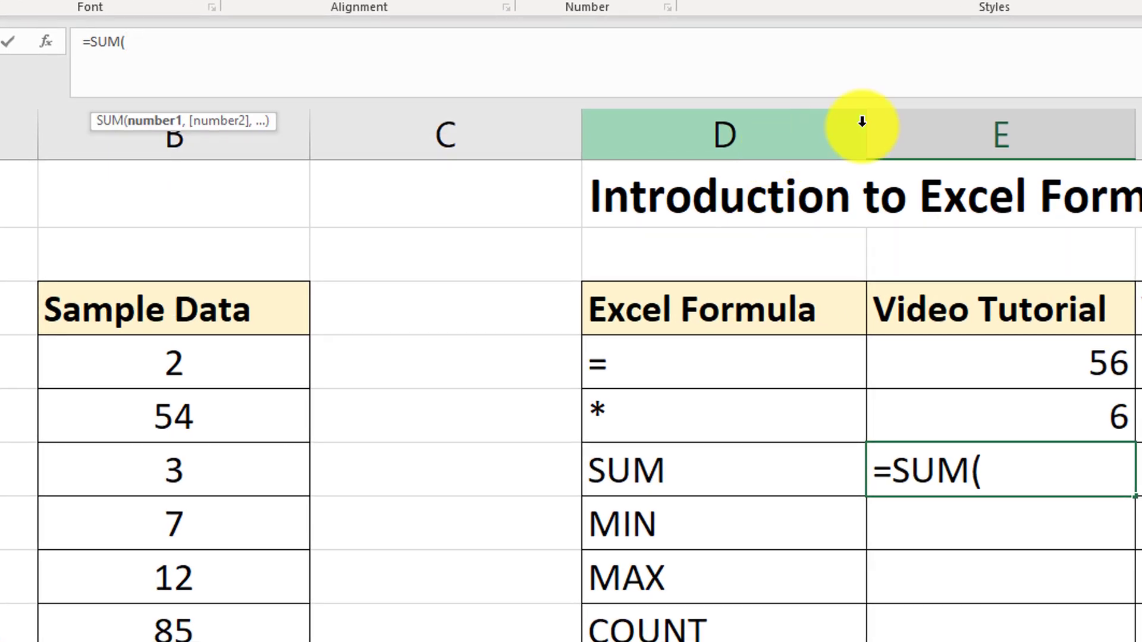
pyautogui.click(191, 363)
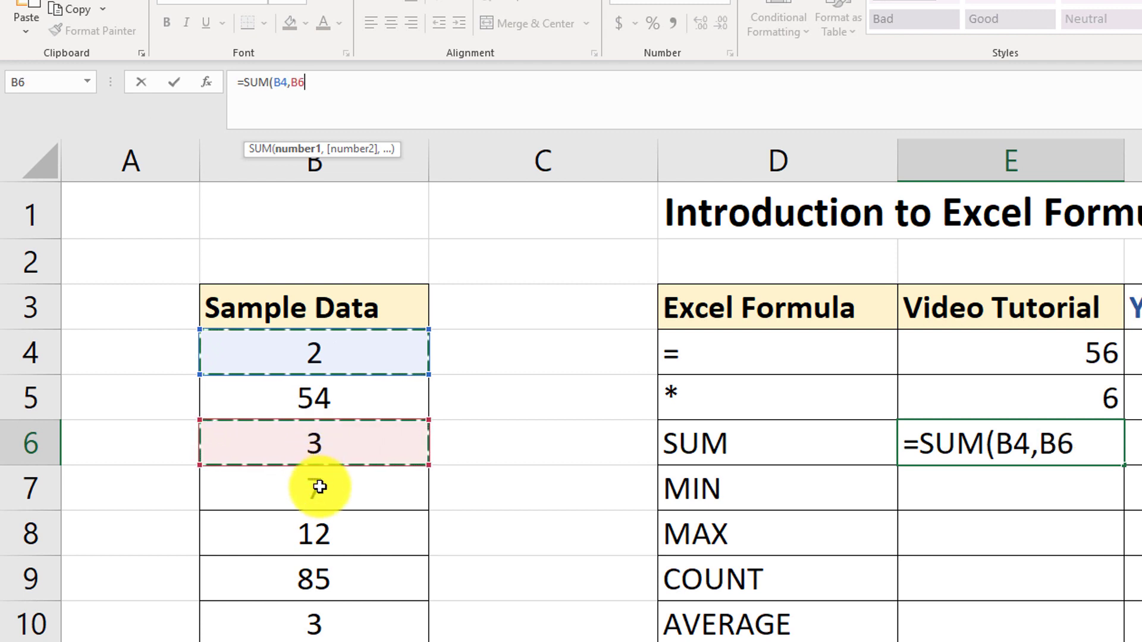
pyautogui.write(',')
pyautogui.click(327, 536)
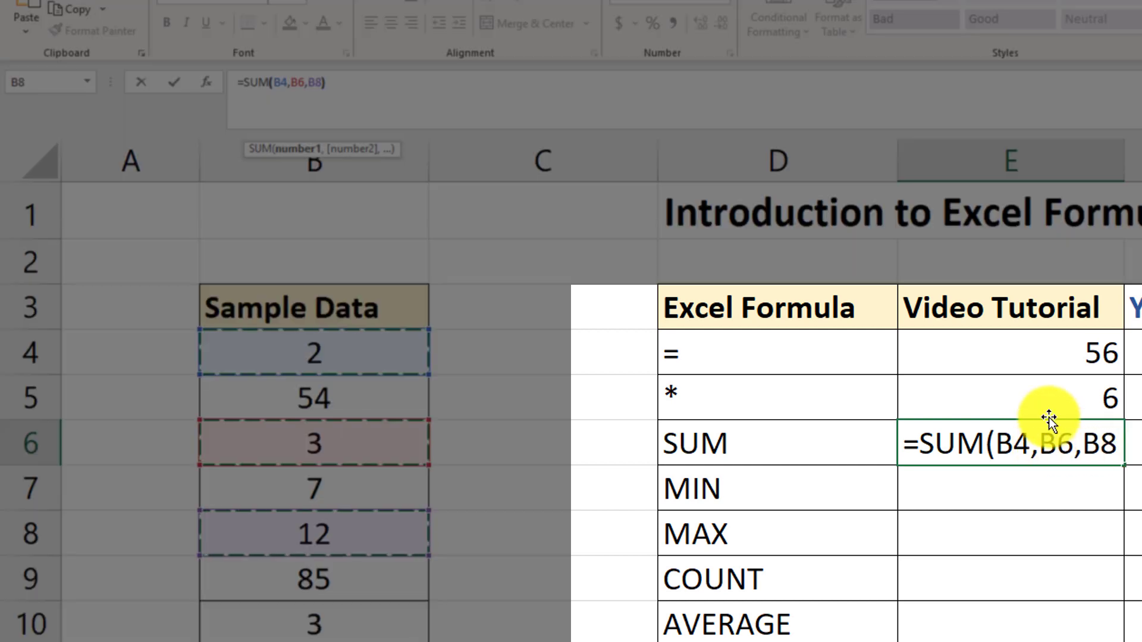
pyautogui.write(')')
pyautogui.press('Return')
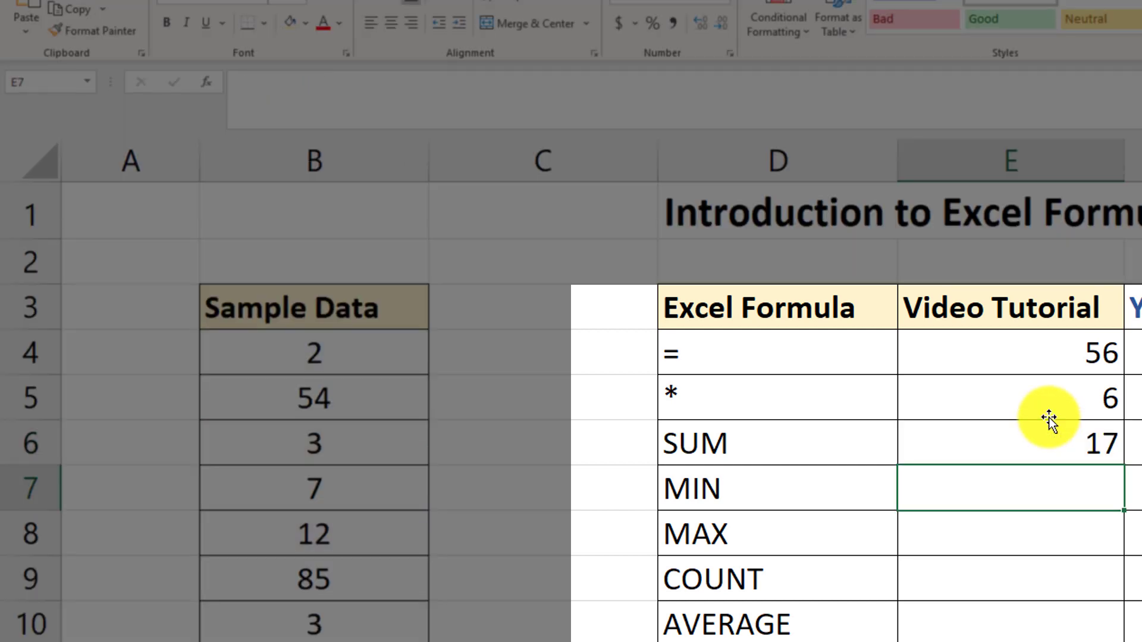
pyautogui.click(1074, 444)
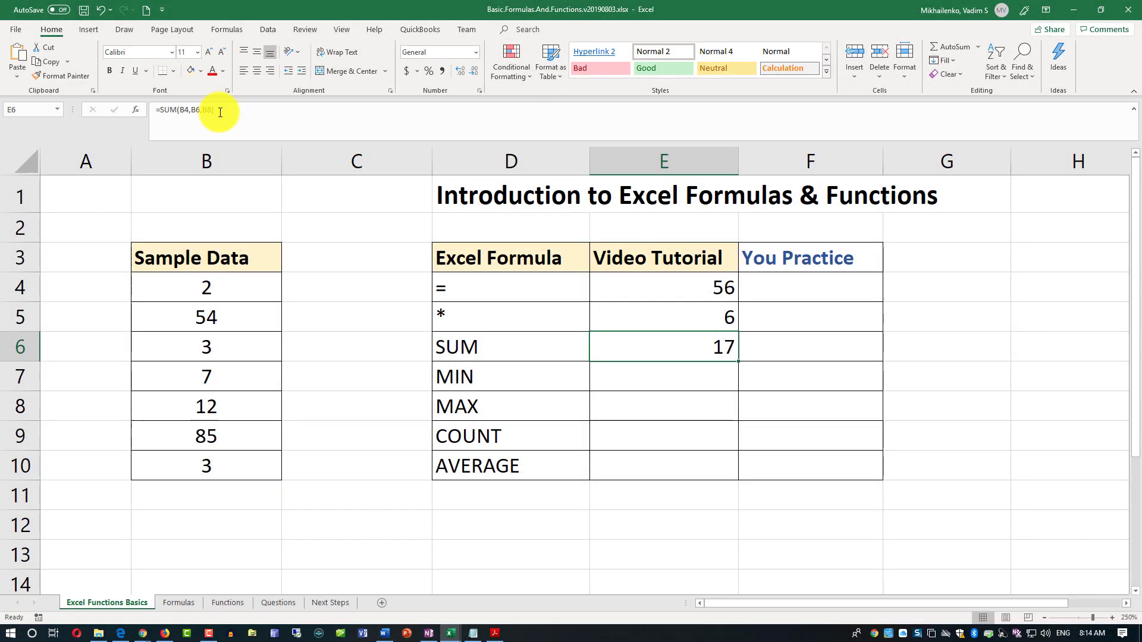
pyautogui.click(151, 112)
pyautogui.tripleClick(151, 111)
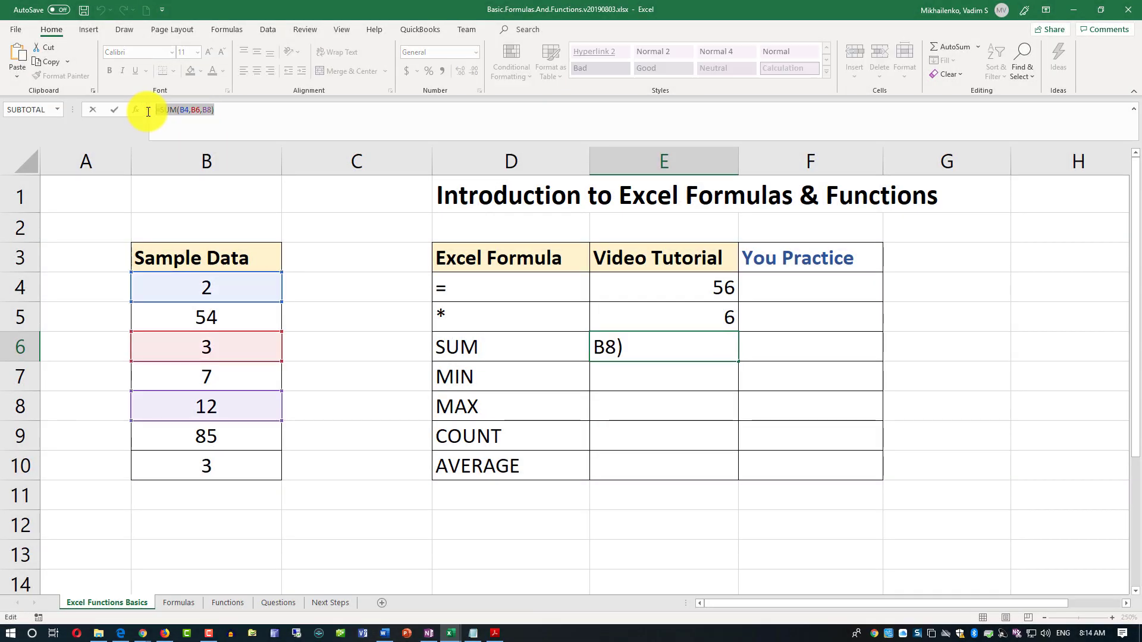
pyautogui.press('Delete')
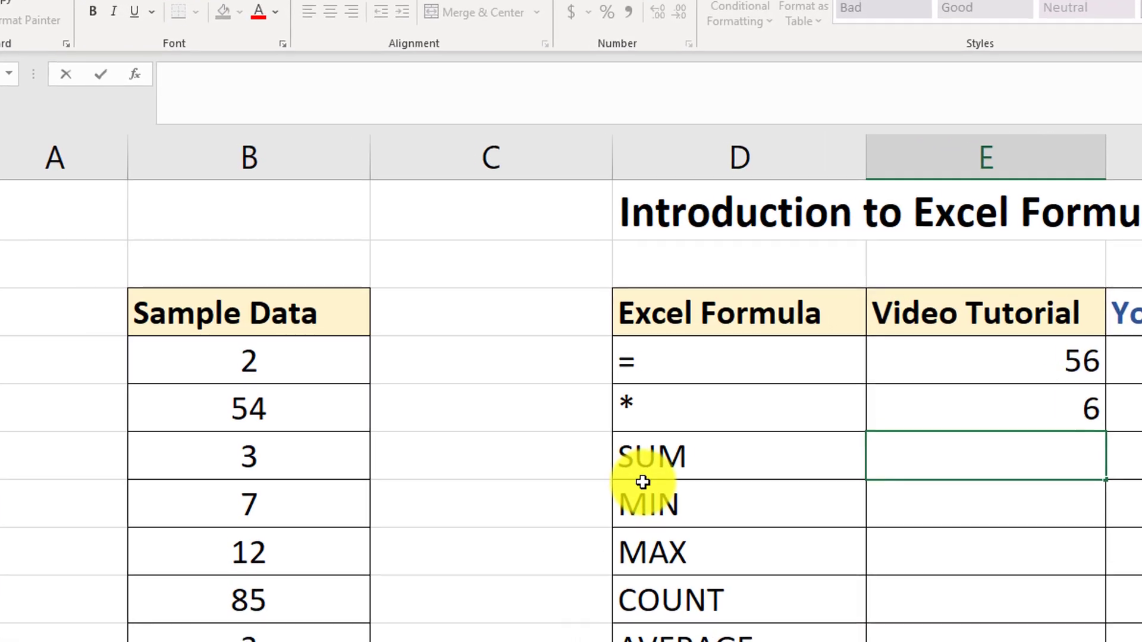
pyautogui.write('=SUM')
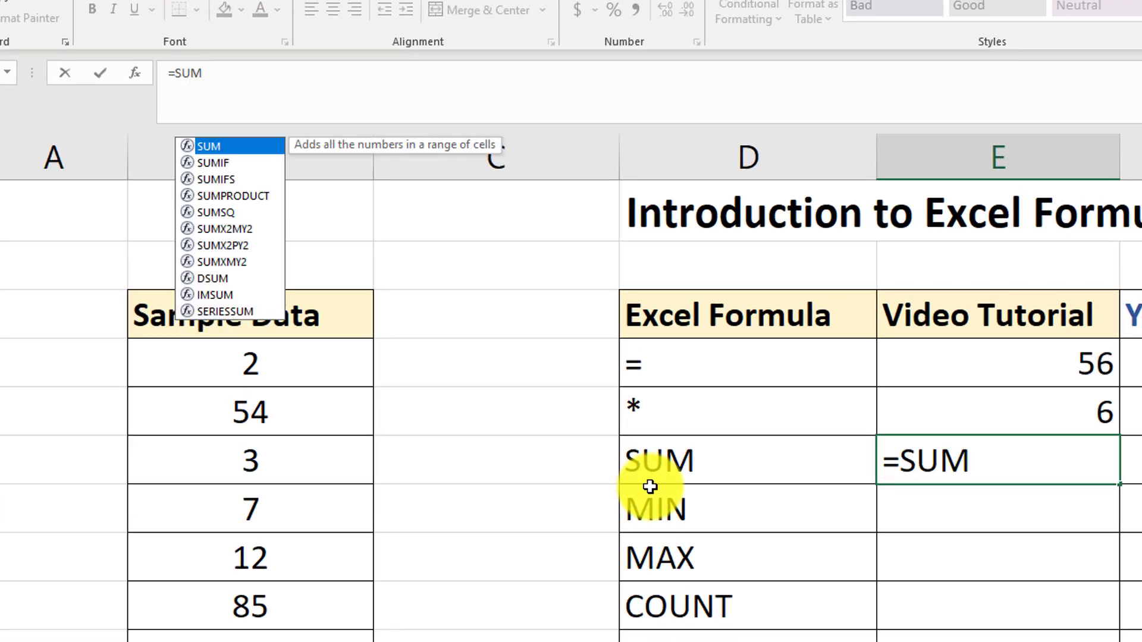
pyautogui.write('(')
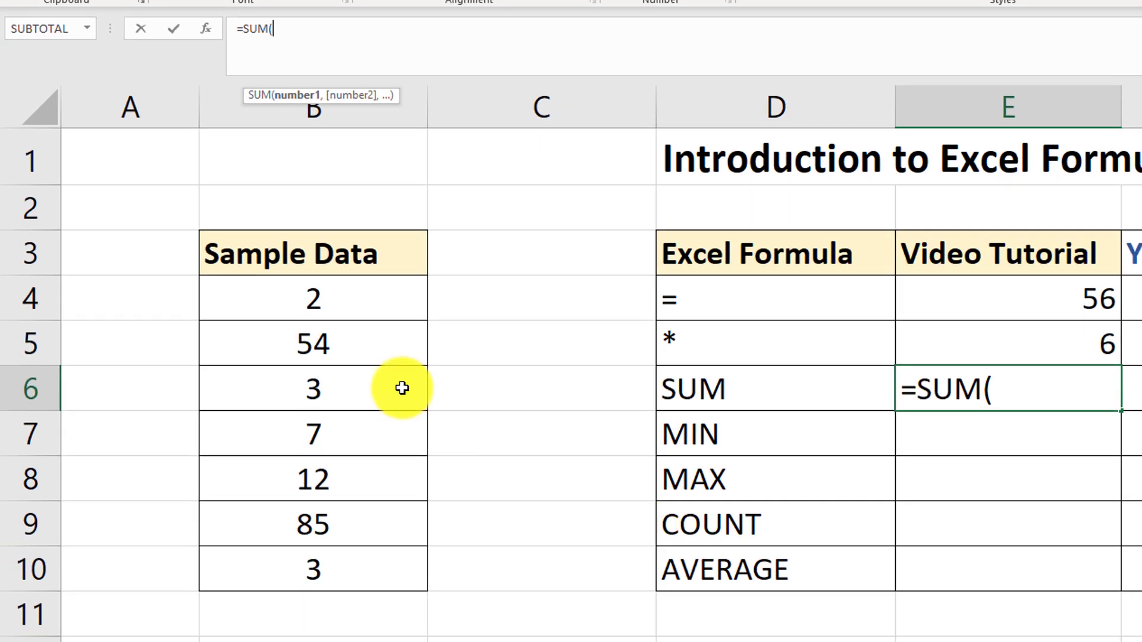
# - Complete =SUM(B4:B10) in E6 over Sample Data B4 through B10, showing 166
pyautogui.moveTo(357, 294); pyautogui.dragTo(355, 440)
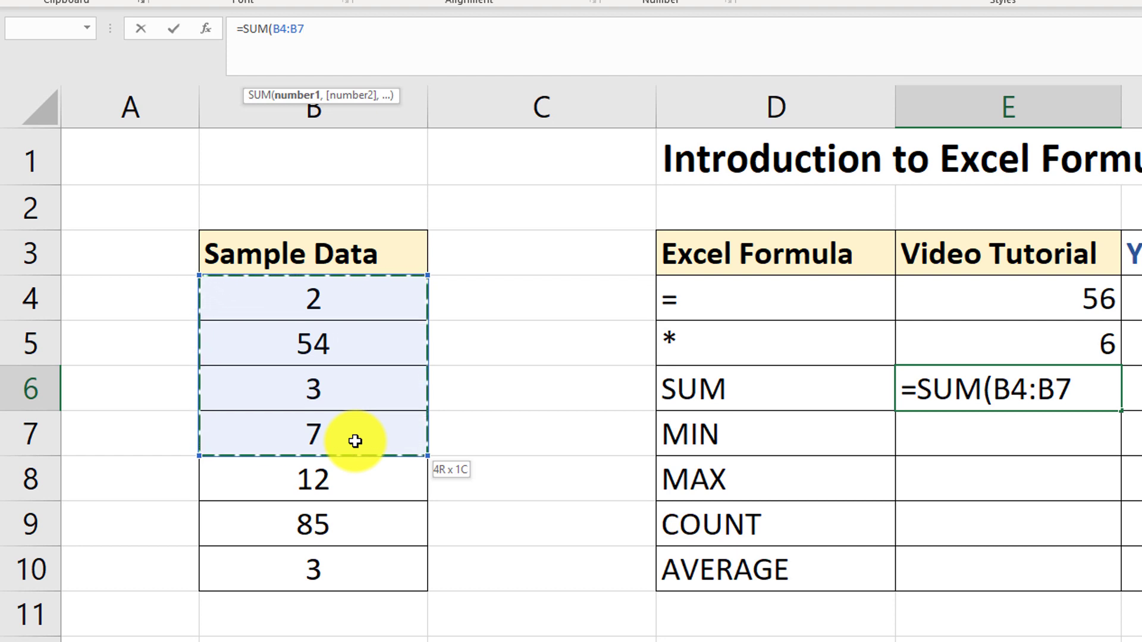
pyautogui.moveTo(356, 441); pyautogui.dragTo(355, 563)
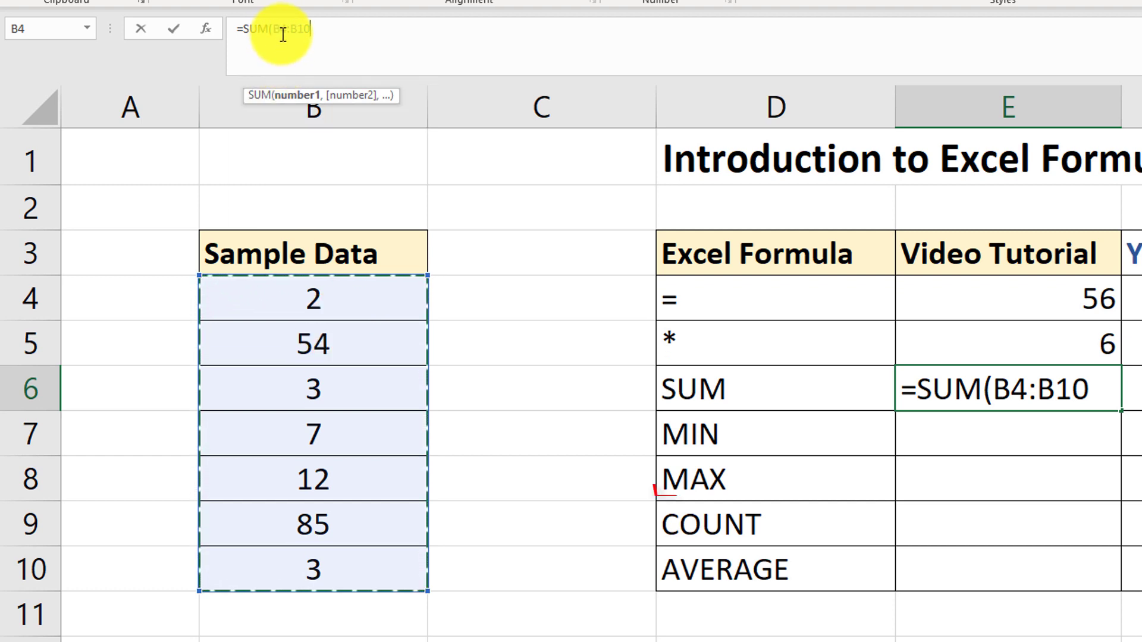
pyautogui.write(')')
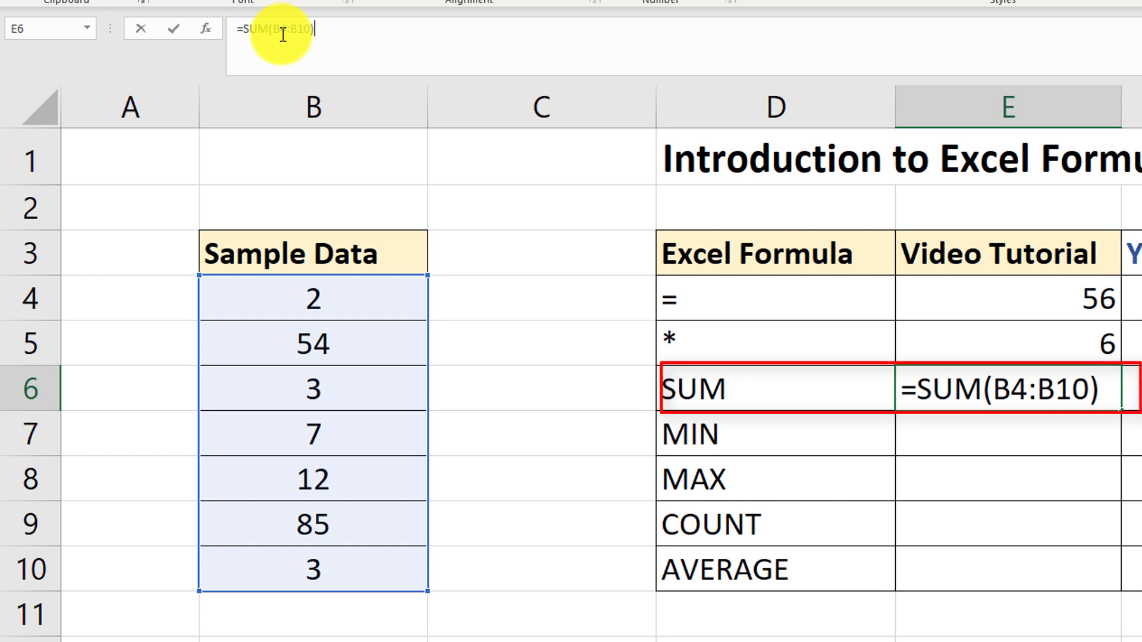
pyautogui.press('Return')
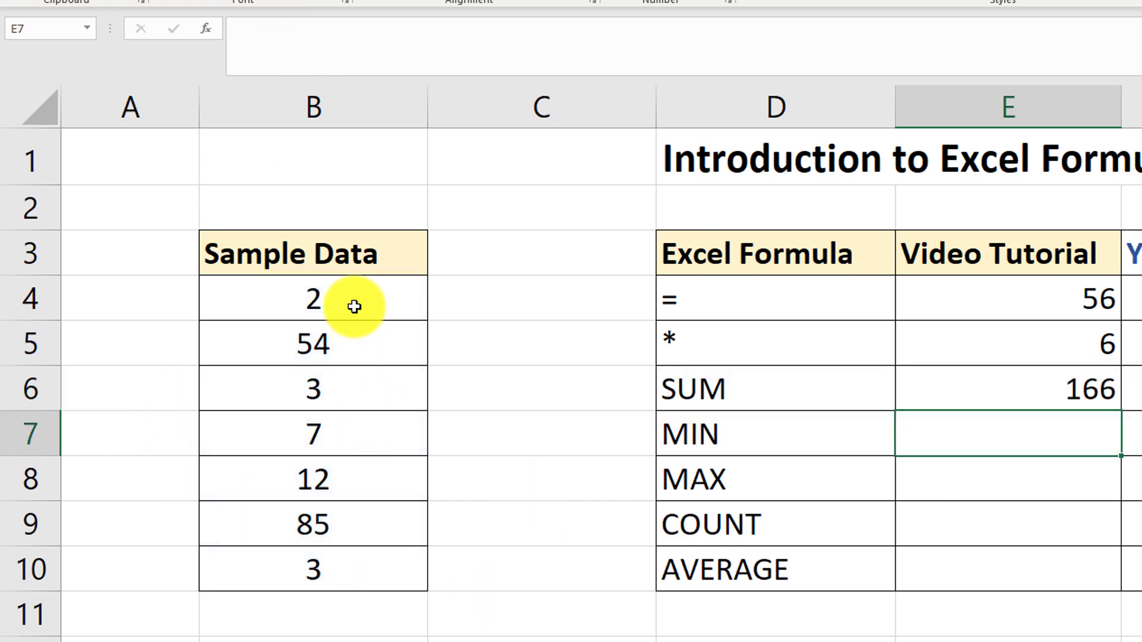
# - Erase the =SUM(B4:B10) formula from E6 through the formula bar
pyautogui.click(1060, 391)
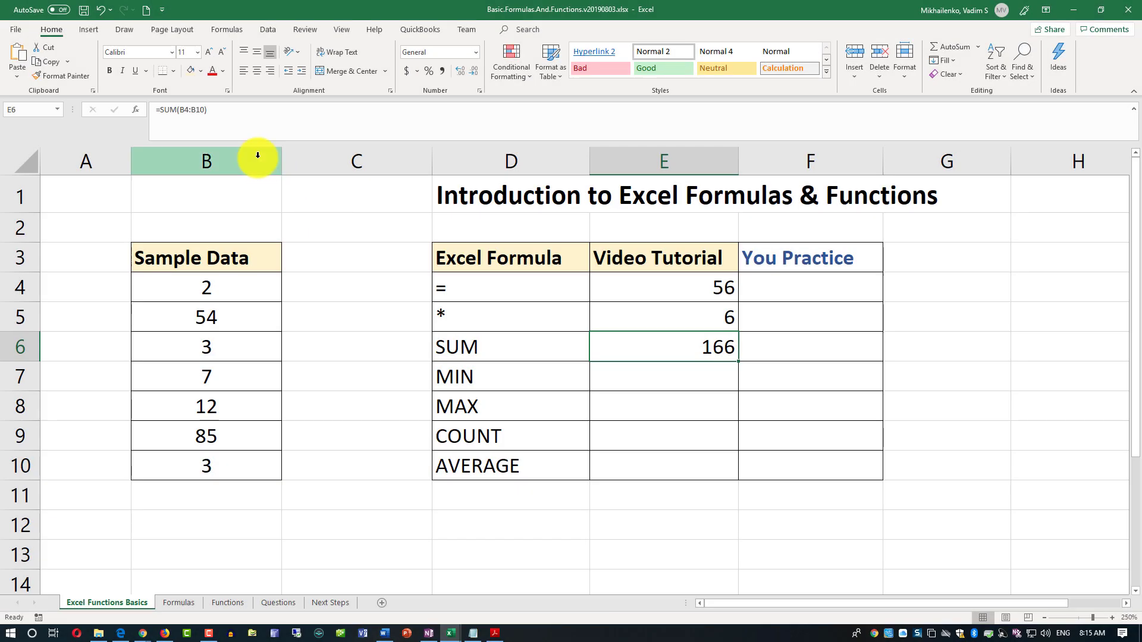
pyautogui.click(207, 113)
pyautogui.moveTo(204, 109); pyautogui.dragTo(135, 108)
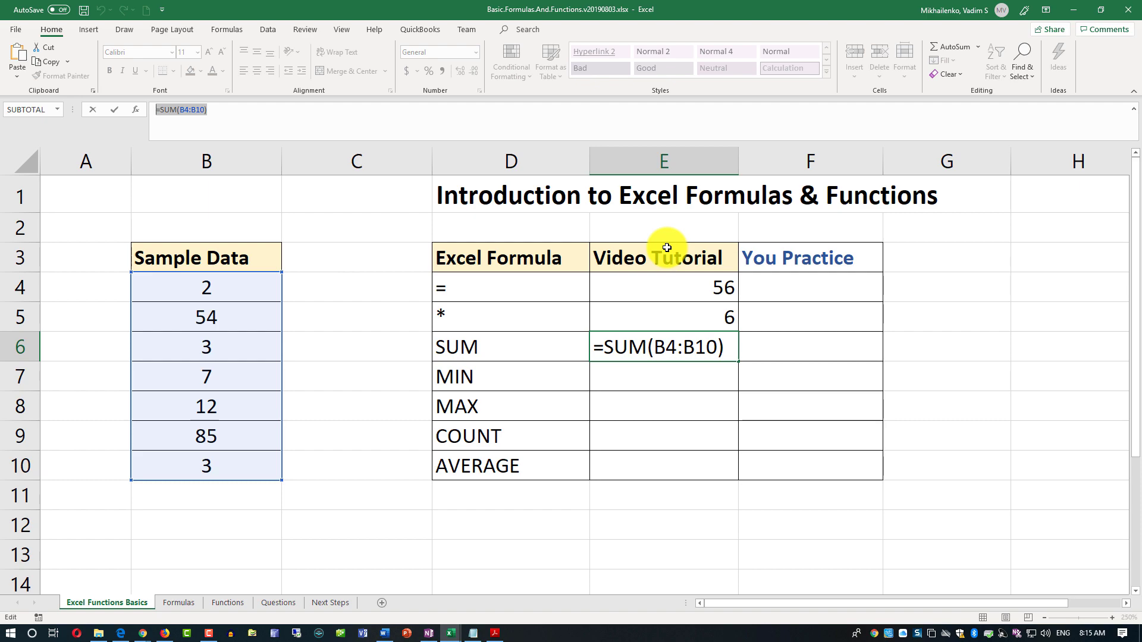
pyautogui.press('BackSpace')
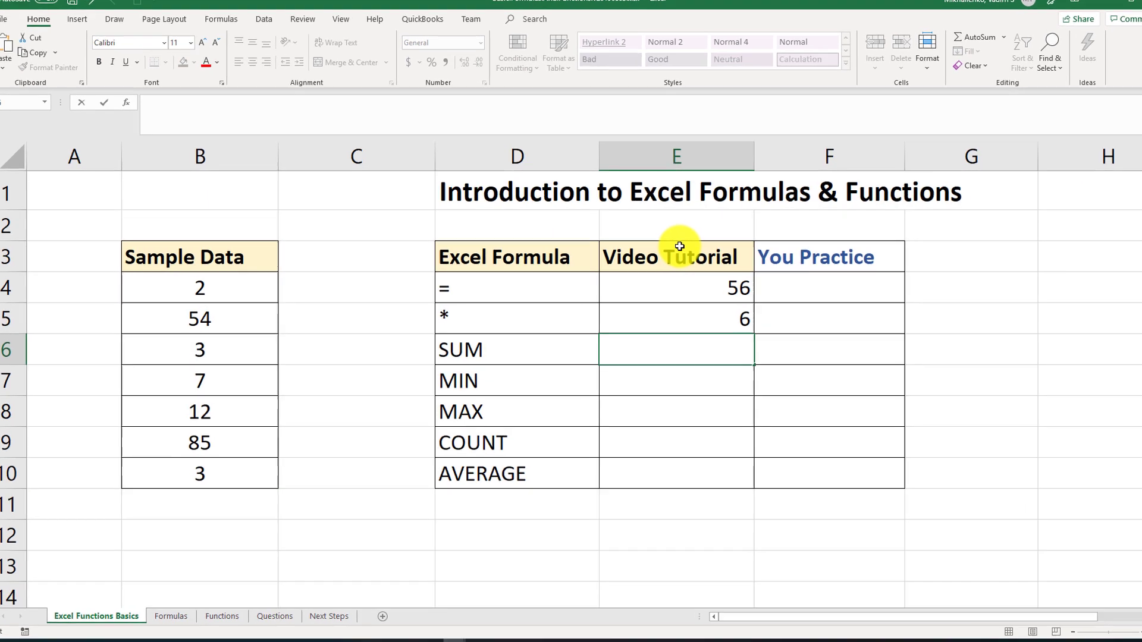
# - AutoSum E6 over range B4:B10 so the SUM row shows 166
pyautogui.click(789, 423)
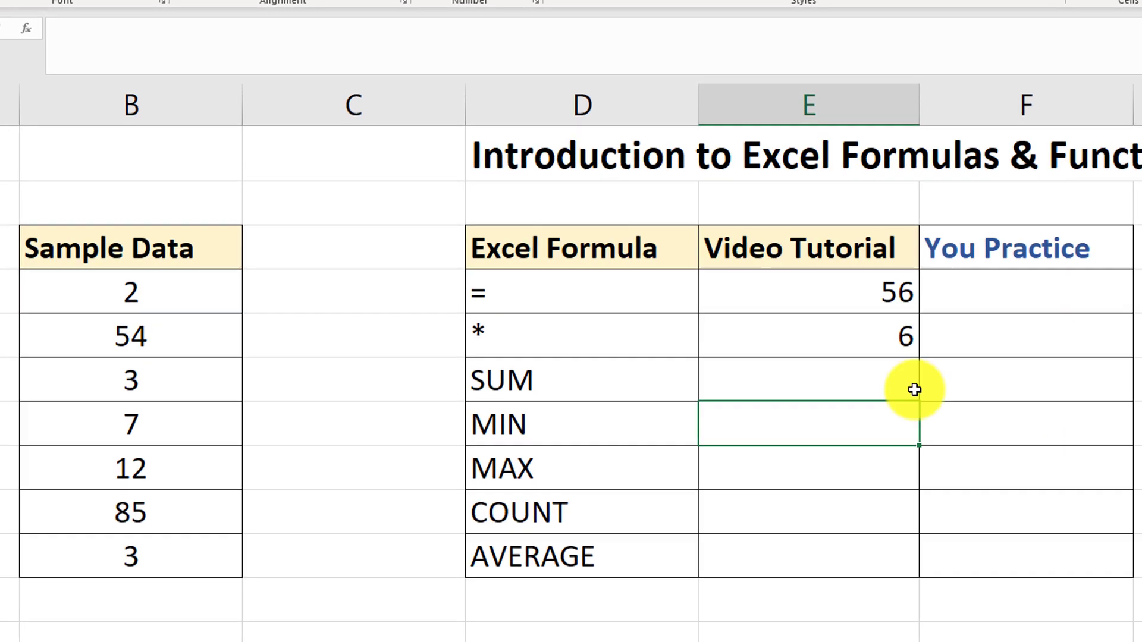
pyautogui.click(808, 366)
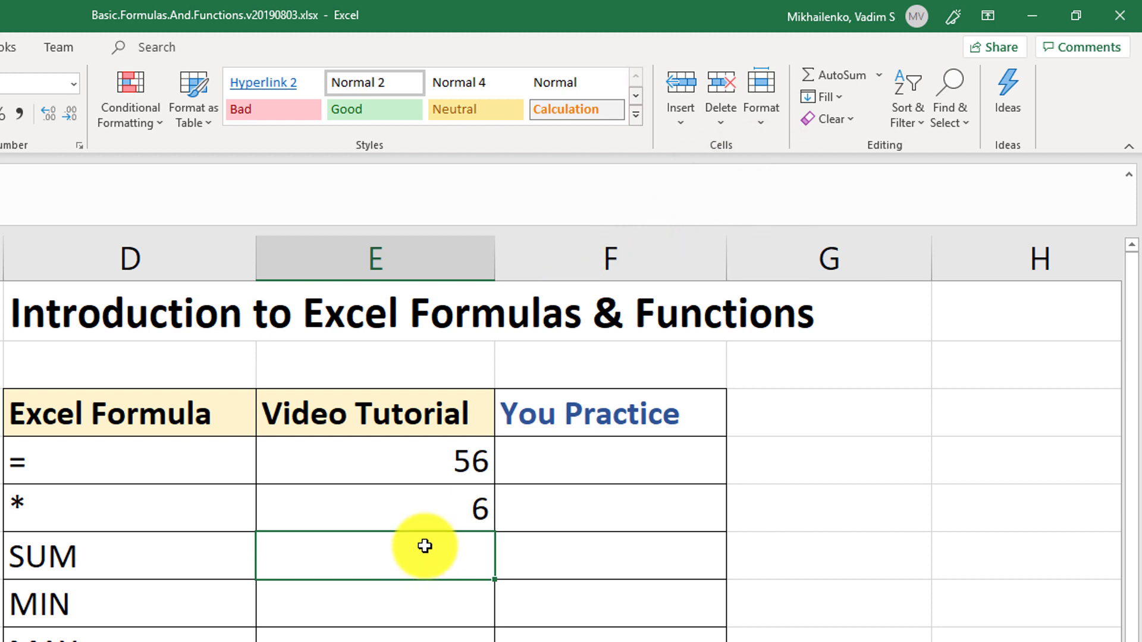
pyautogui.click(840, 74)
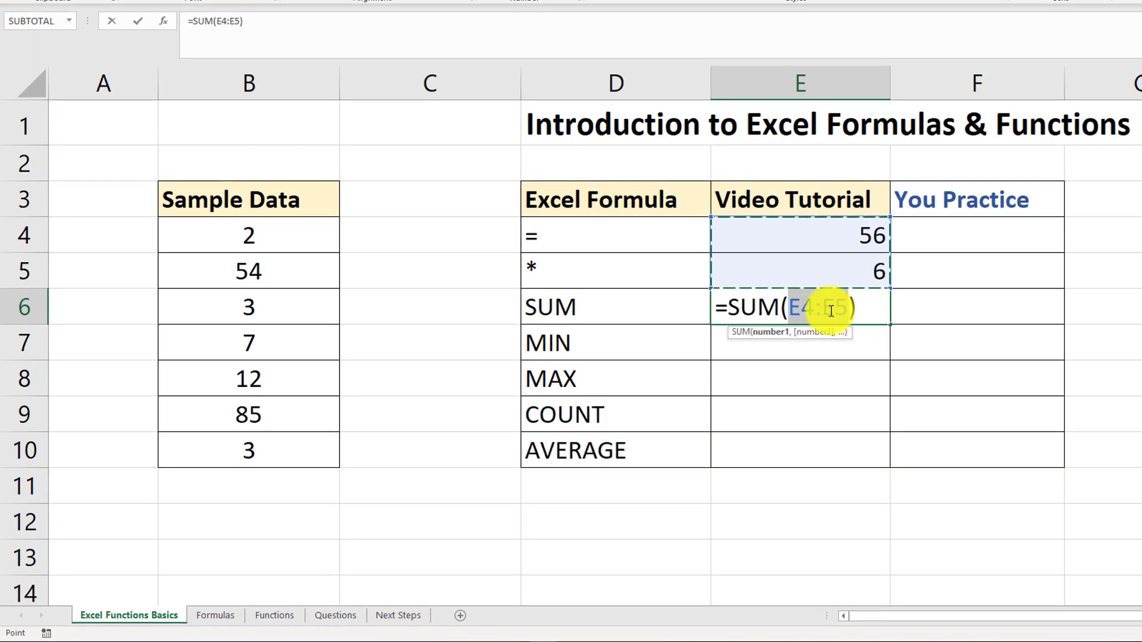
pyautogui.moveTo(268, 234); pyautogui.dragTo(255, 451)
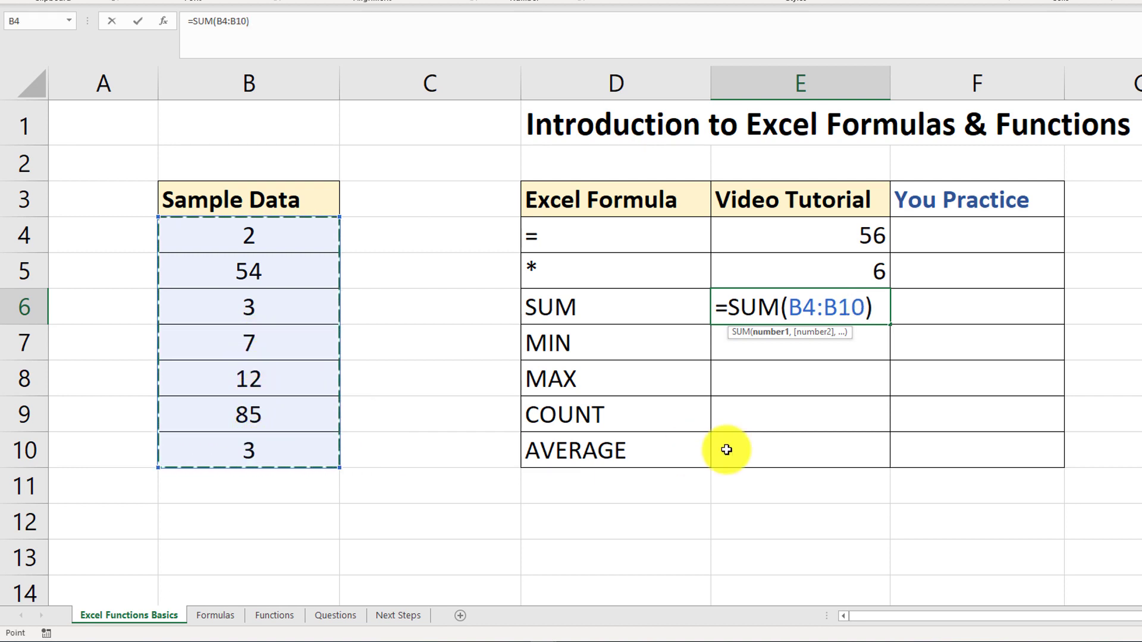
pyautogui.press('Return')
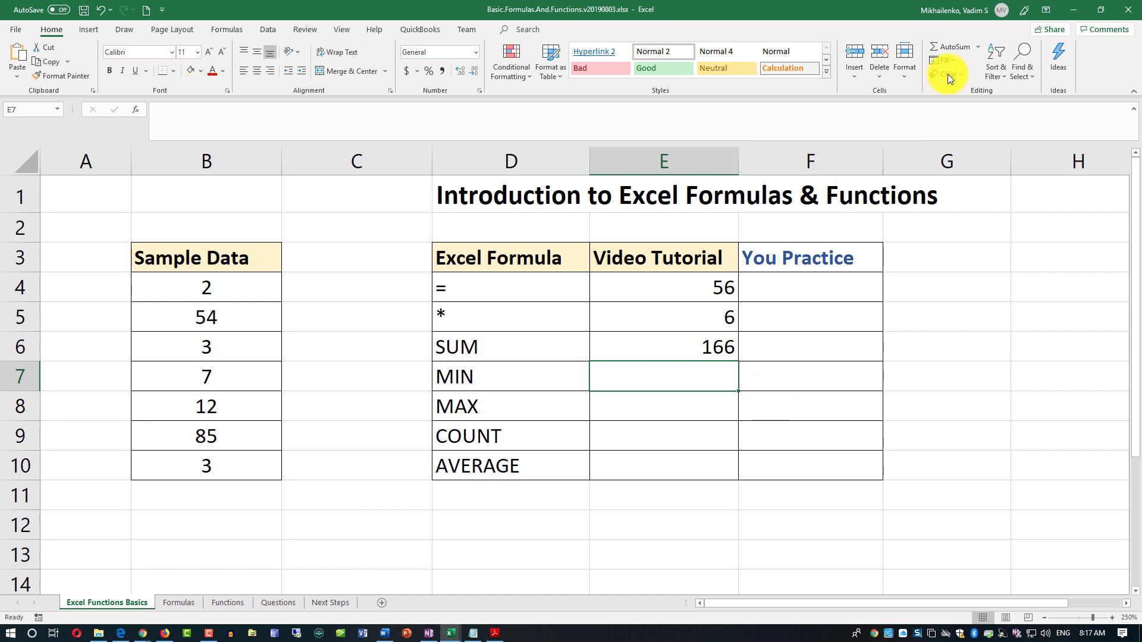
pyautogui.click(697, 345)
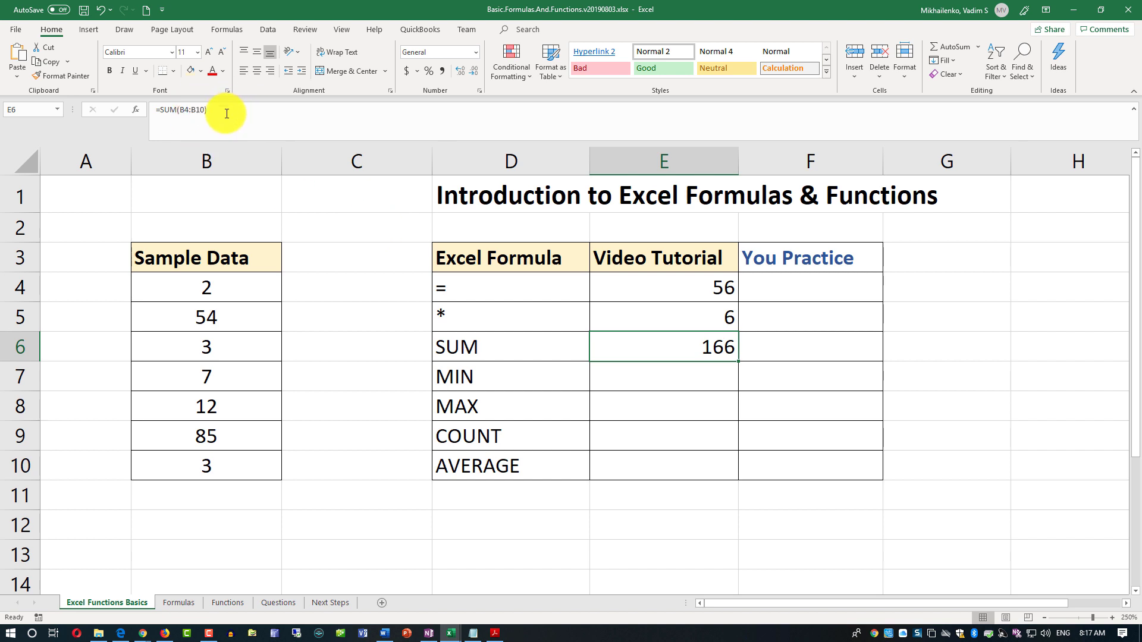
# - Clear the existing =SUM(B4:B10) formula from E6
pyautogui.moveTo(226, 113); pyautogui.dragTo(105, 102)
pyautogui.press('BackSpace')
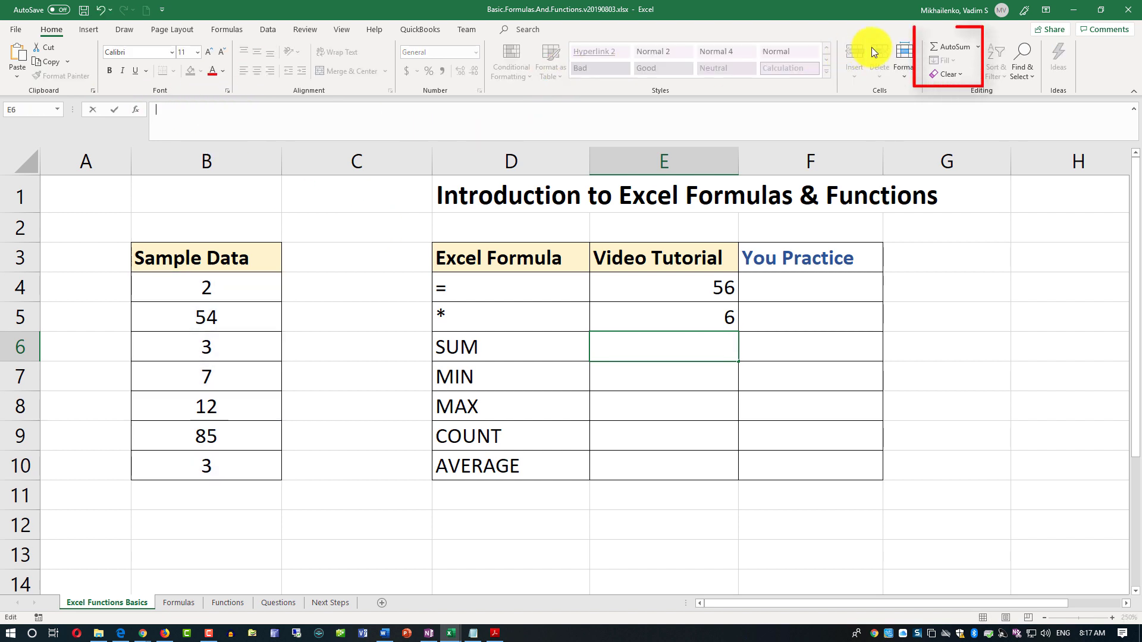
pyautogui.press('Escape')
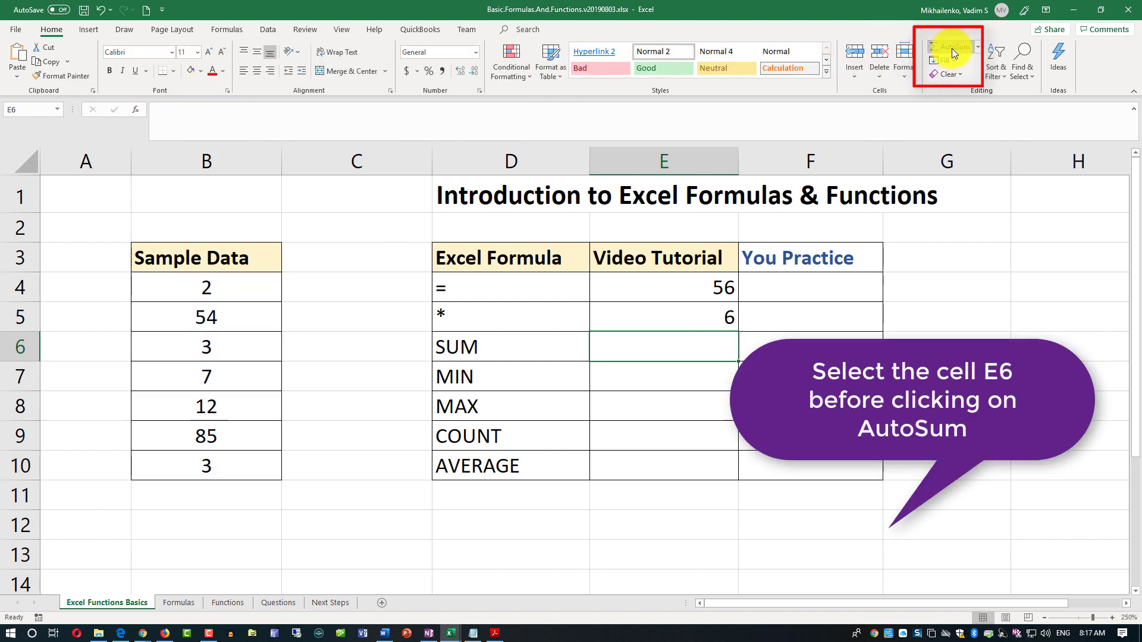
# - Re-insert an AutoSum in E6 over B4:B10 to total 166
pyautogui.click(690, 374)
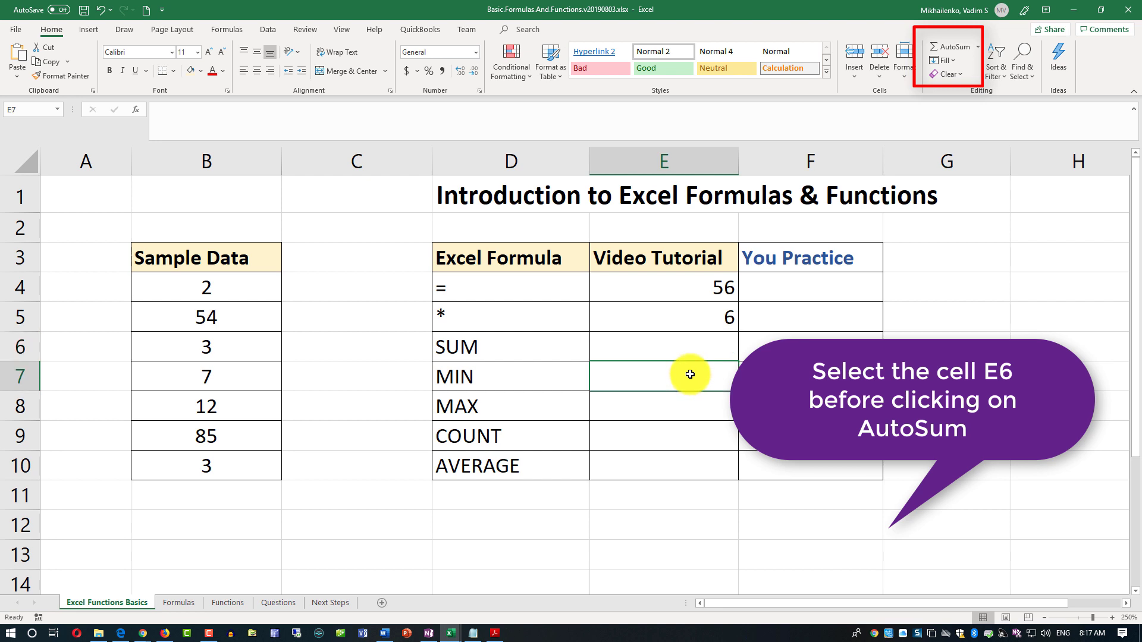
pyautogui.click(693, 346)
pyautogui.click(952, 45)
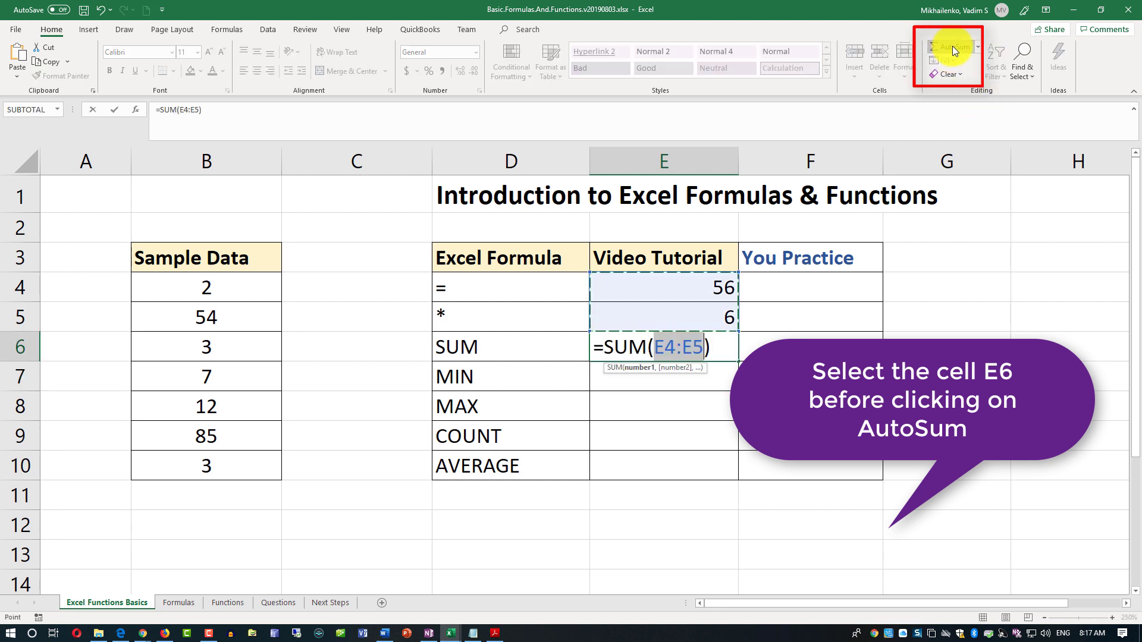
pyautogui.moveTo(227, 288); pyautogui.dragTo(243, 470)
pyautogui.press('Return')
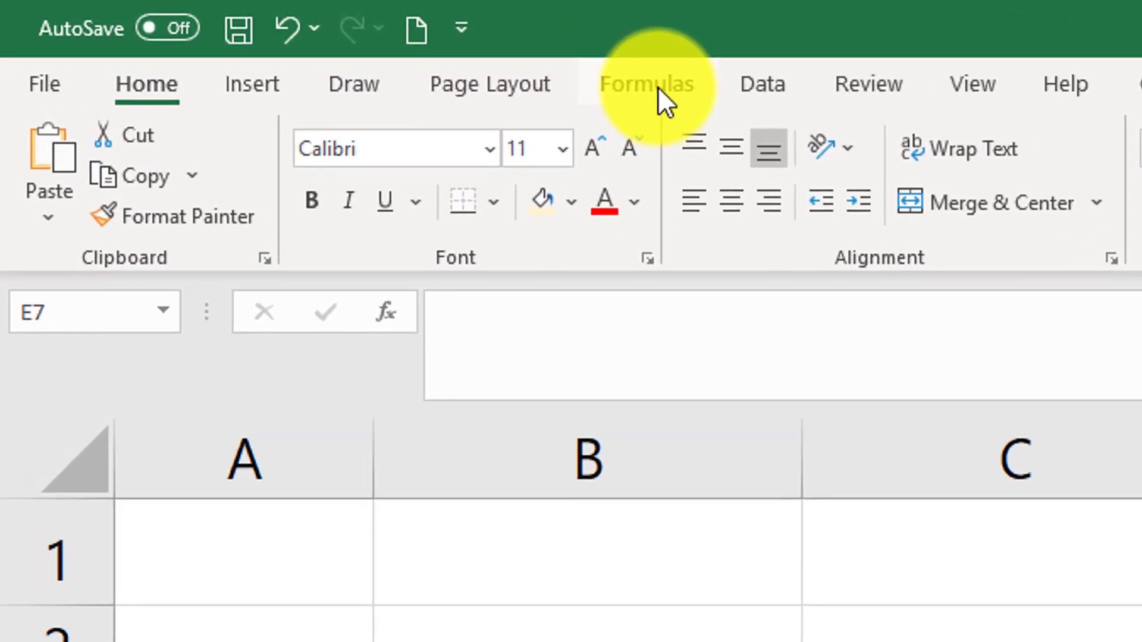
# - From the Formulas ribbon, delete E6's SUM formula and launch Insert Function
pyautogui.click(658, 87)
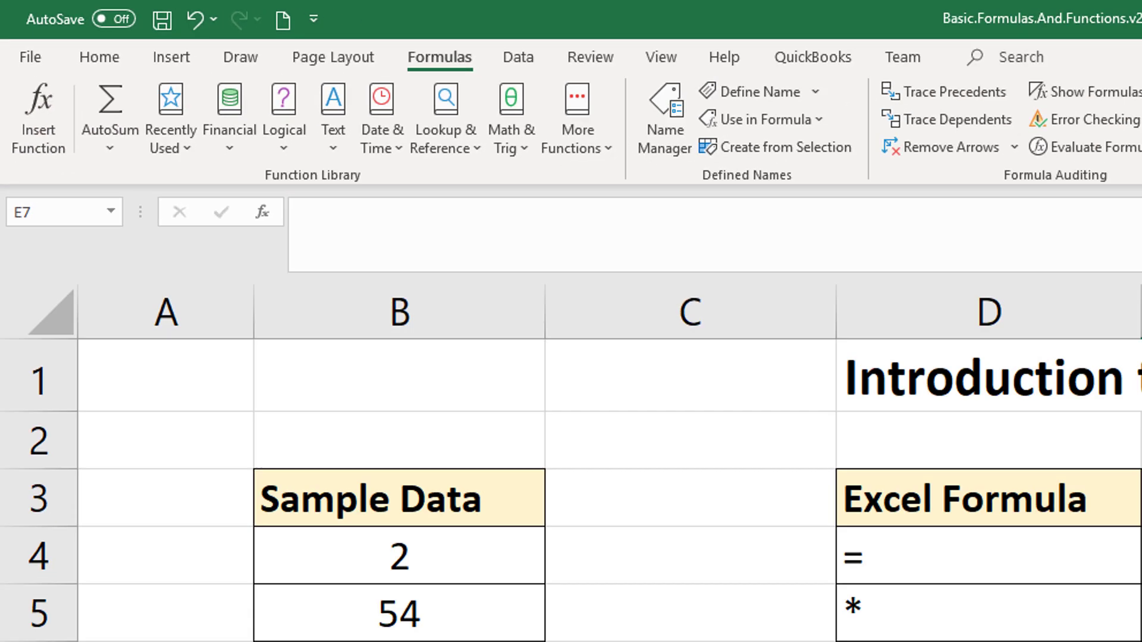
pyautogui.click(913, 446)
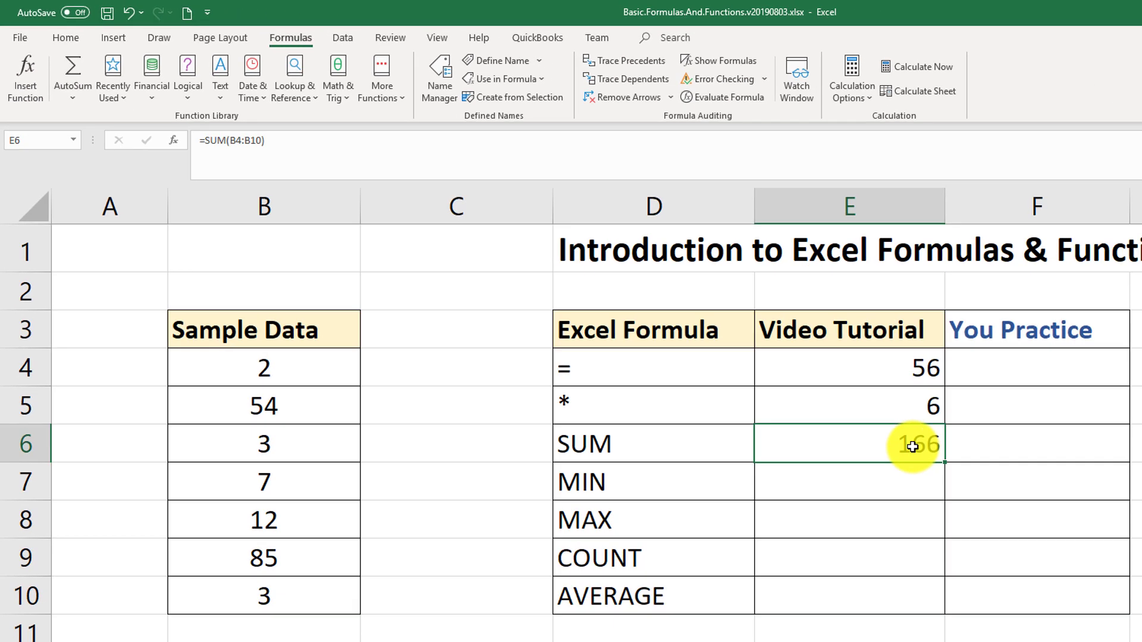
pyautogui.moveTo(266, 140); pyautogui.dragTo(173, 140)
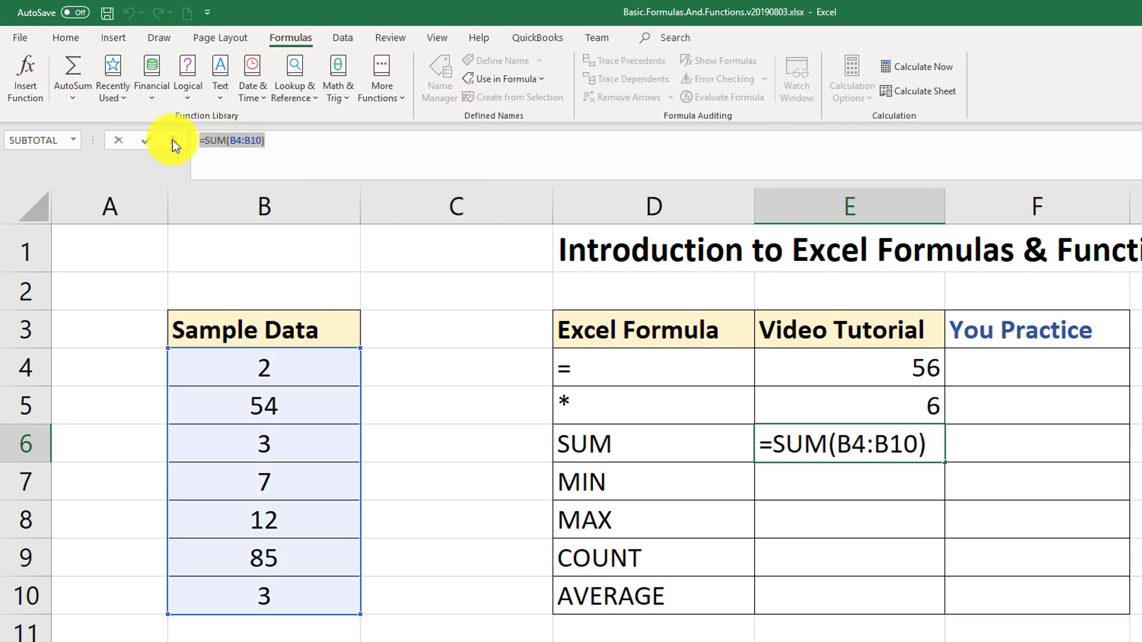
pyautogui.press('Delete')
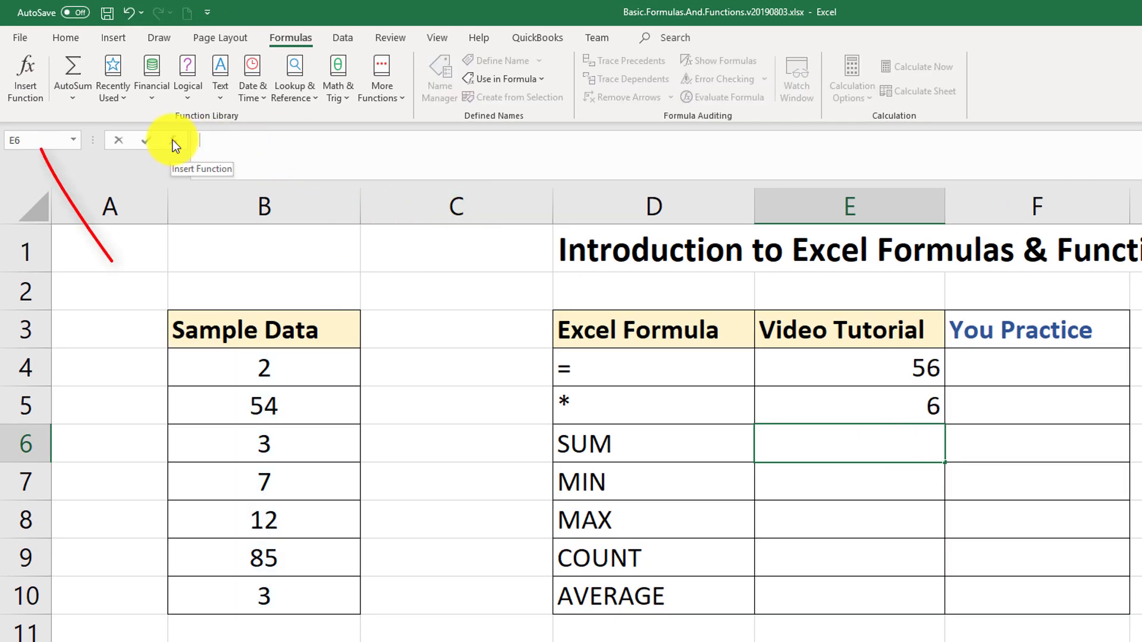
pyautogui.click(27, 84)
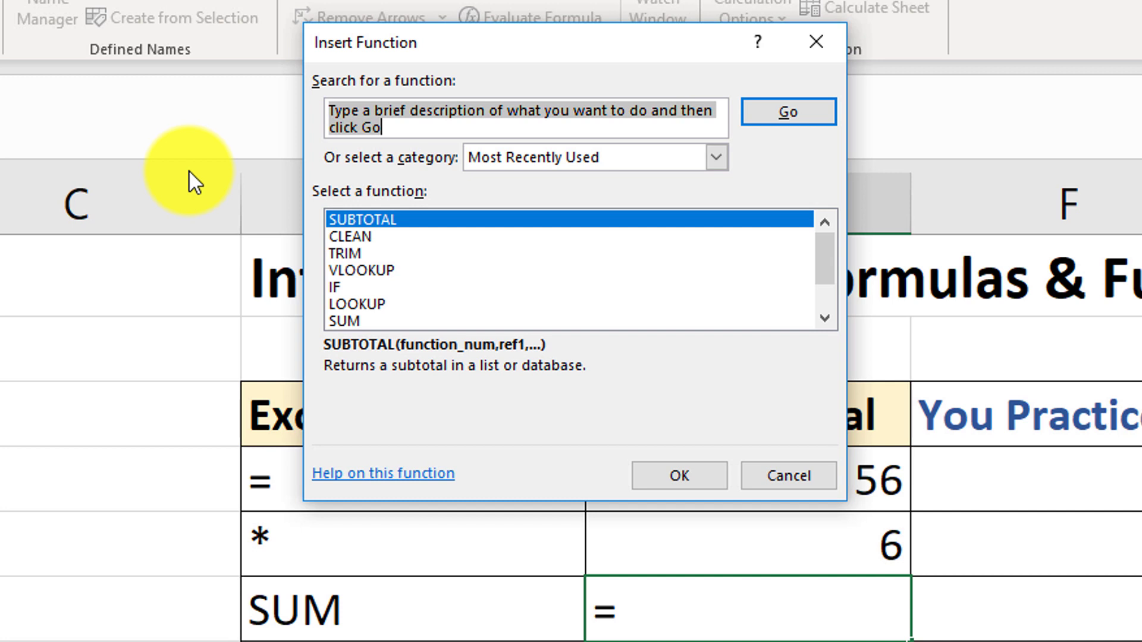
# - Search Insert Function for SUM, view its help page, then close the help window
pyautogui.write('SUM')
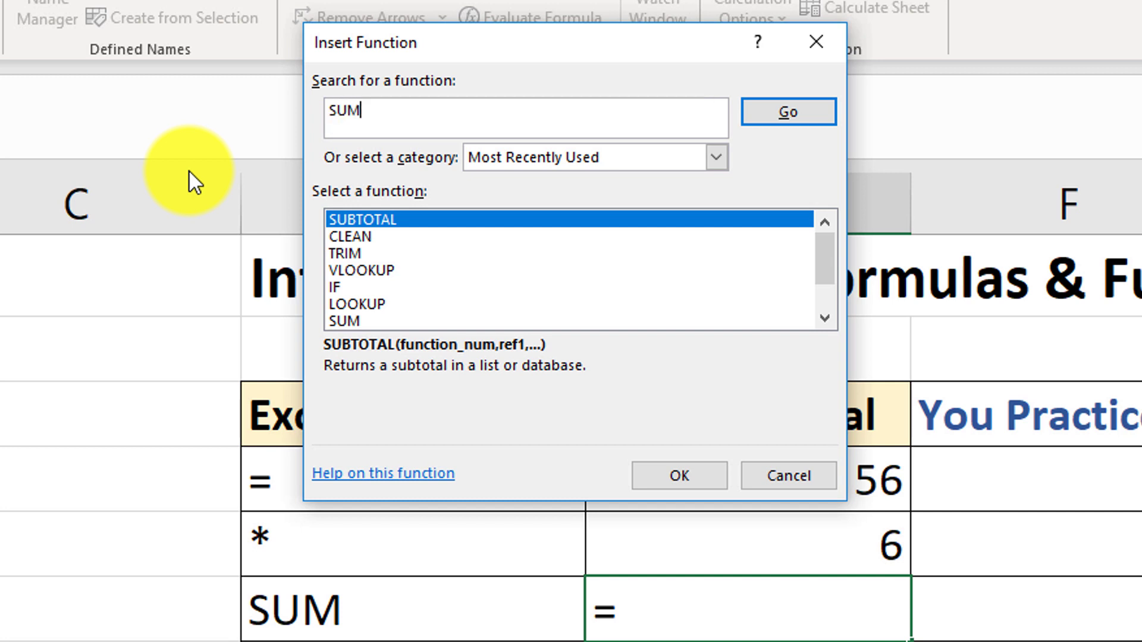
pyautogui.click(820, 119)
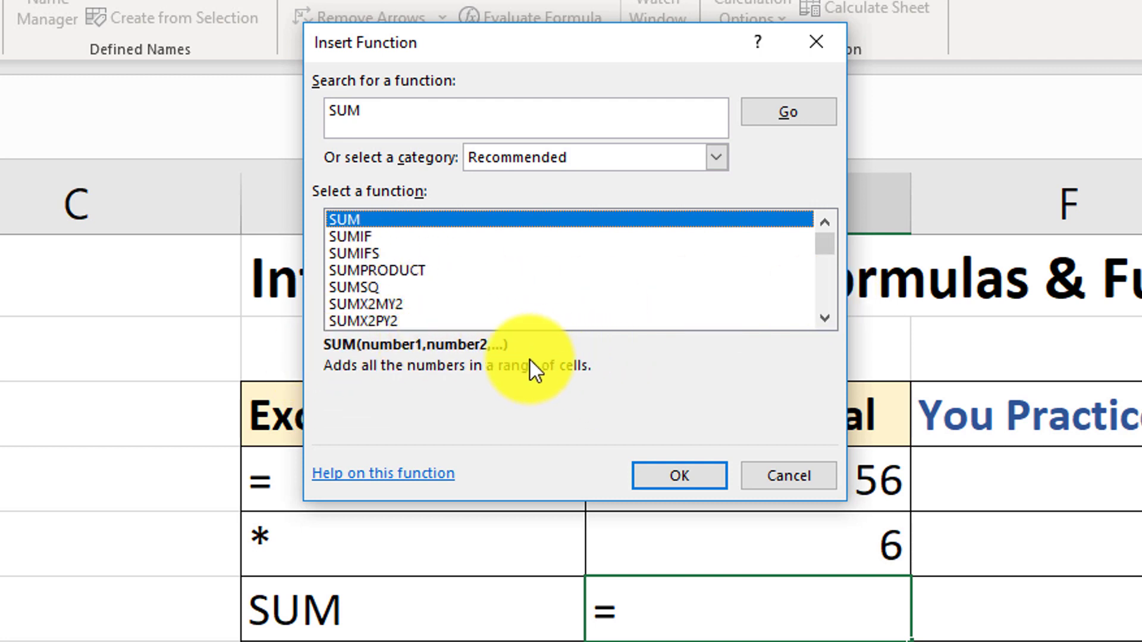
pyautogui.click(397, 474)
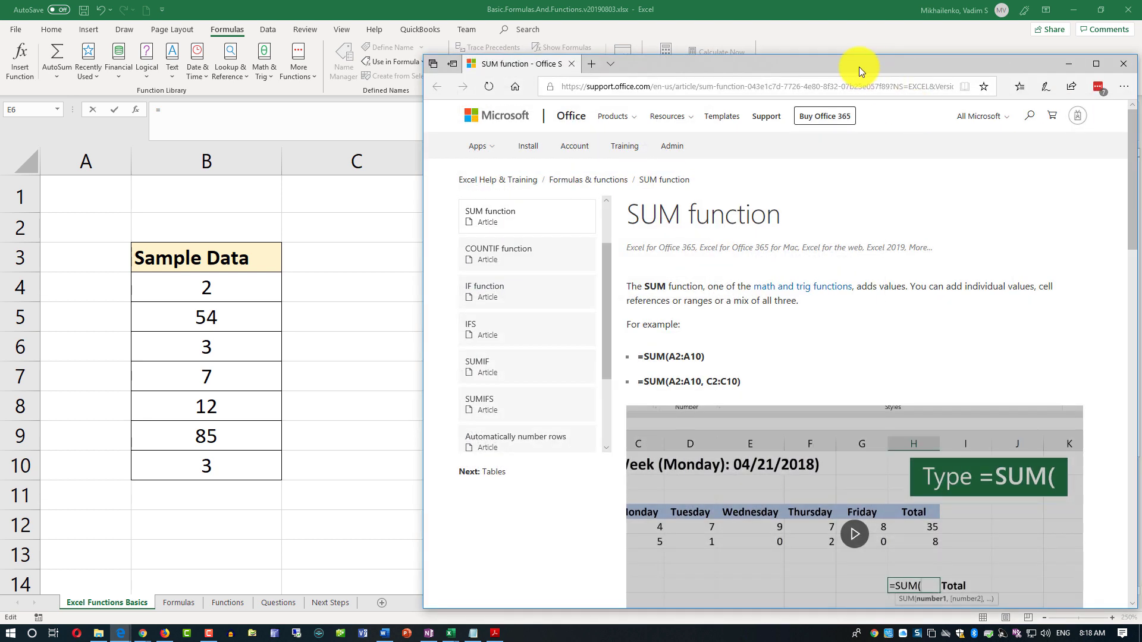
pyautogui.moveTo(859, 66); pyautogui.dragTo(784, 26)
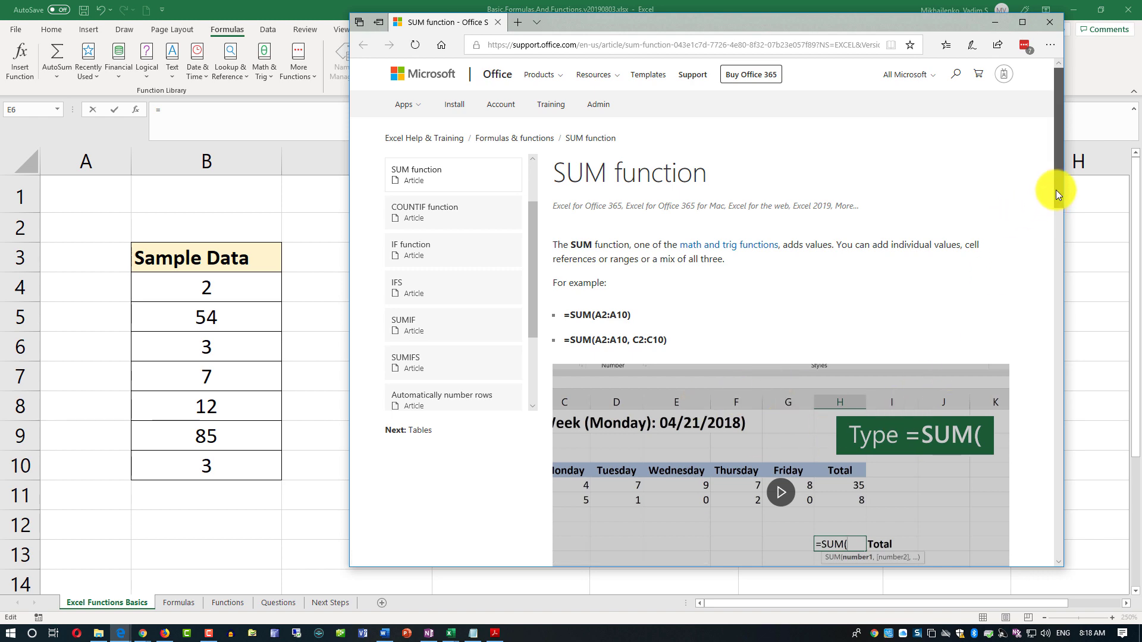
pyautogui.moveTo(1056, 190)
pyautogui.mouseDown()
pyautogui.moveTo(1052, 295)
pyautogui.moveTo(1063, 286)
pyautogui.moveTo(1066, 175)
pyautogui.mouseUp()
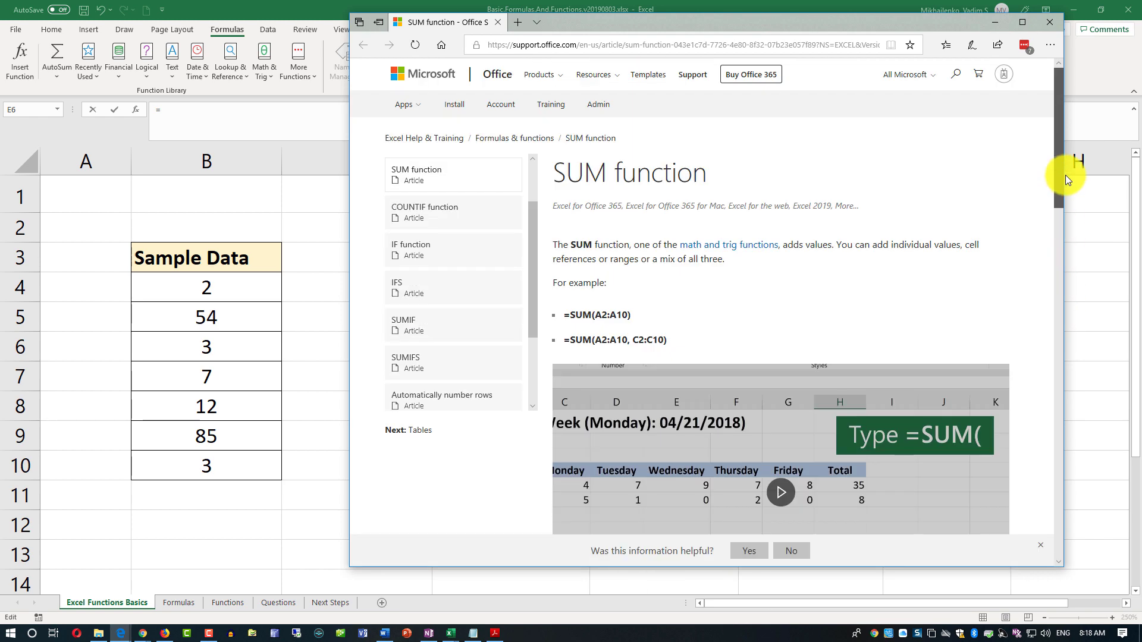
pyautogui.click(1050, 24)
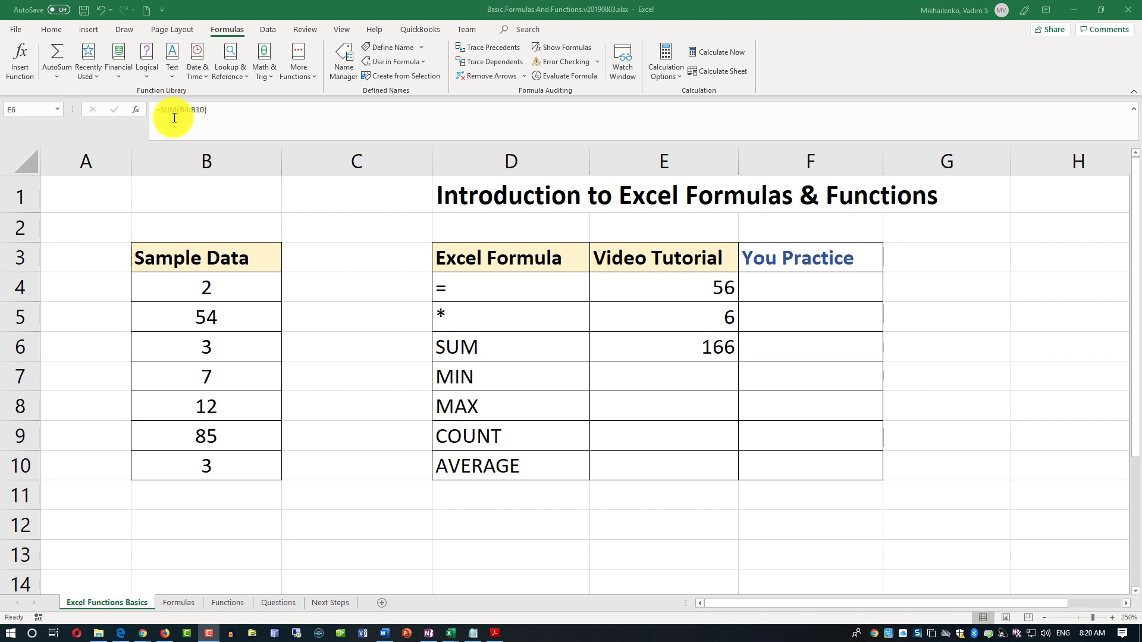
# - Return to the Home tab, select F4:F6, then pick cell E7 for the MIN formula
pyautogui.click(51, 31)
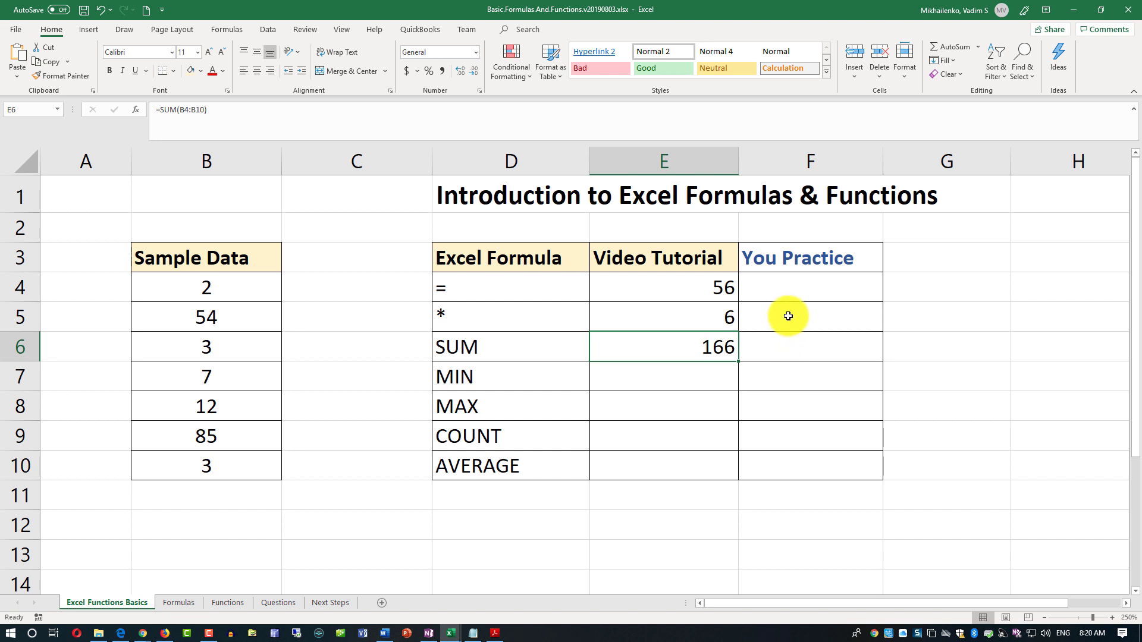
pyautogui.moveTo(789, 286); pyautogui.dragTo(793, 345)
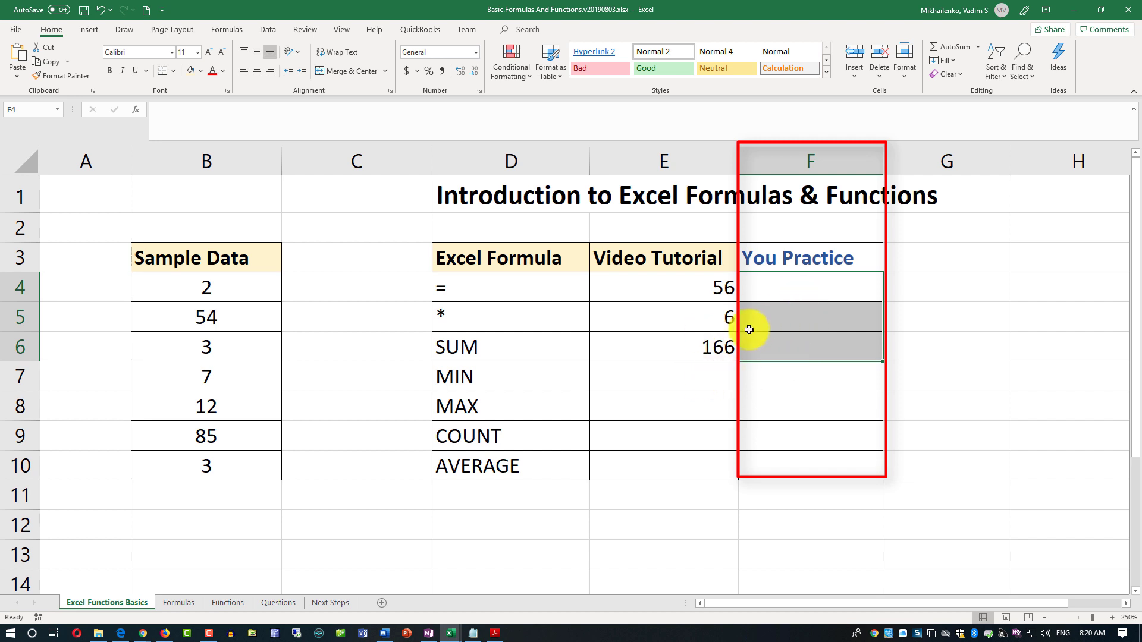
pyautogui.click(686, 387)
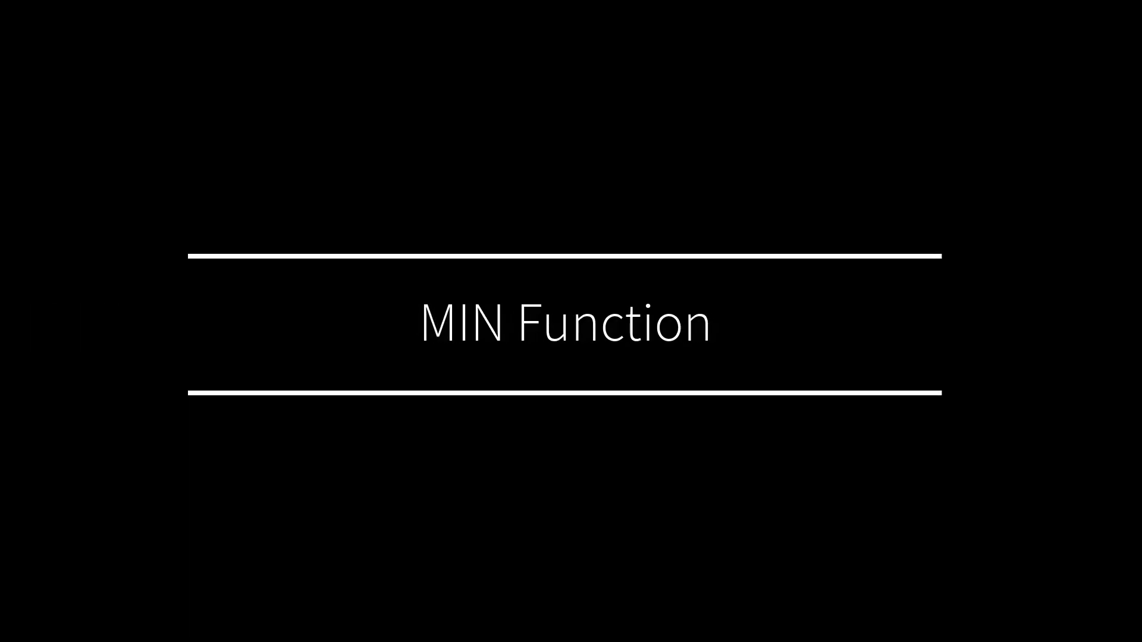
# - Enter =MIN(B4:B10) in E7 so it shows 2
pyautogui.write('=')
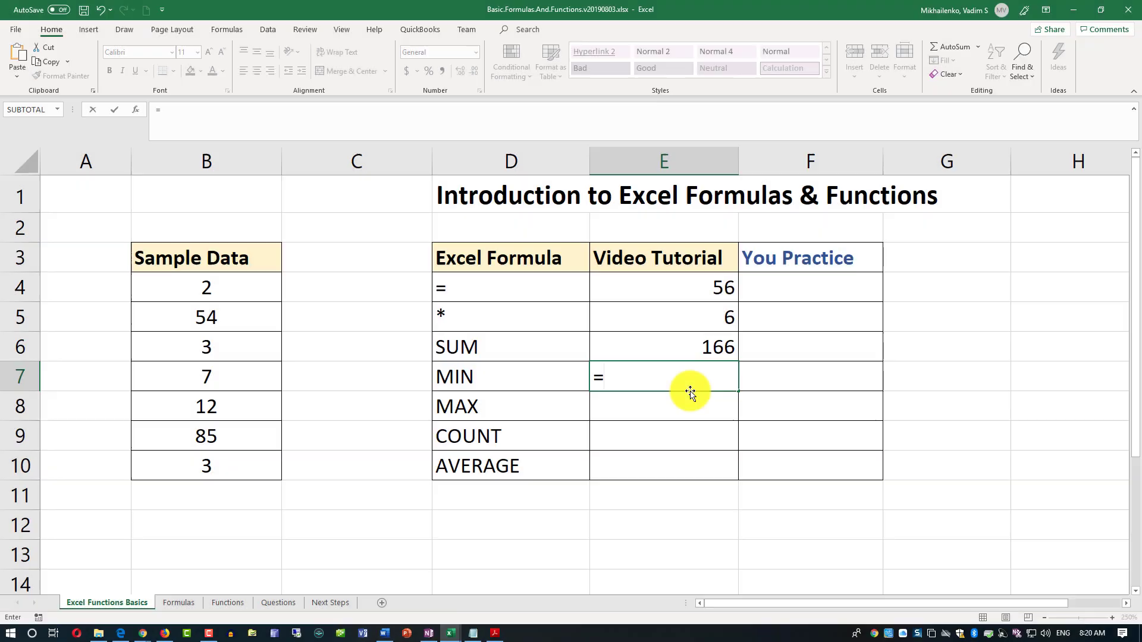
pyautogui.write('MIN(')
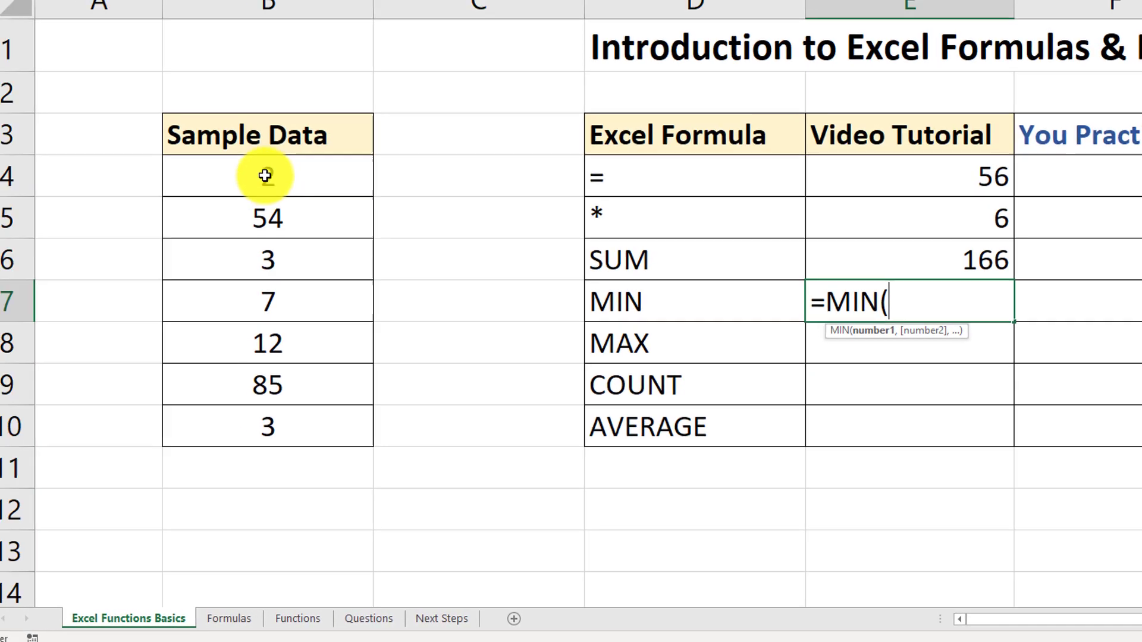
pyautogui.moveTo(277, 178); pyautogui.dragTo(285, 426)
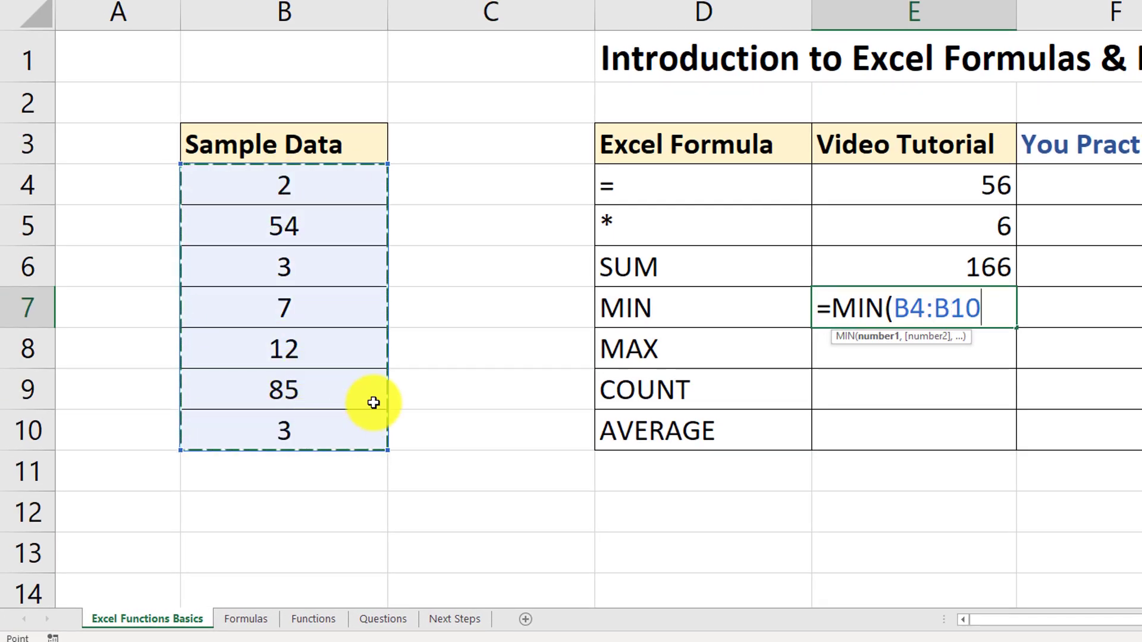
pyautogui.write(')')
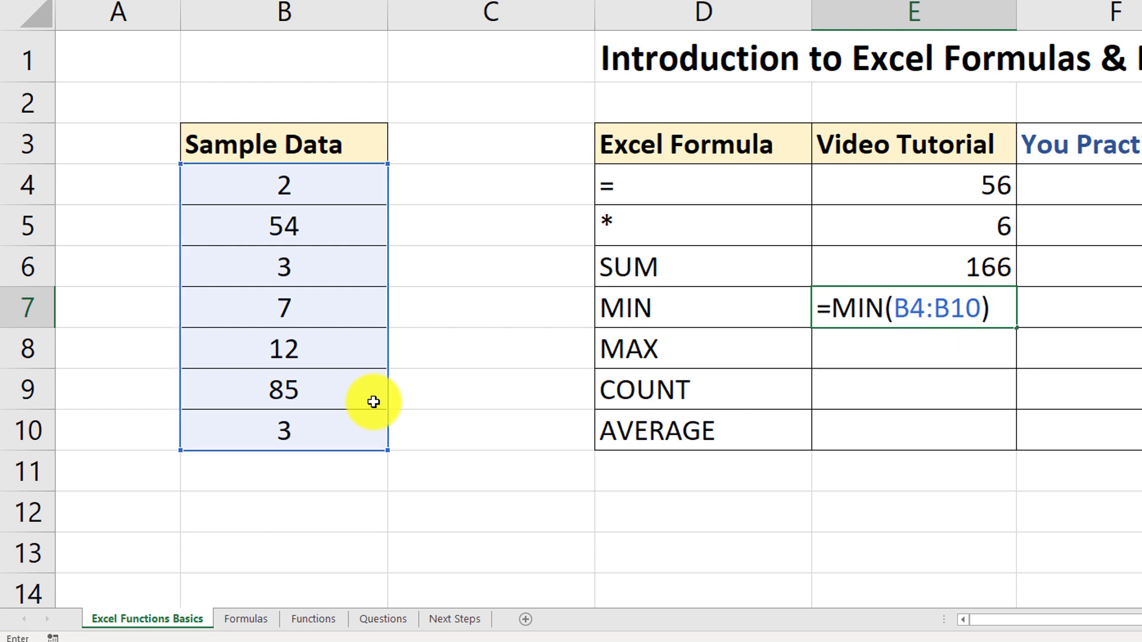
pyautogui.press('Return')
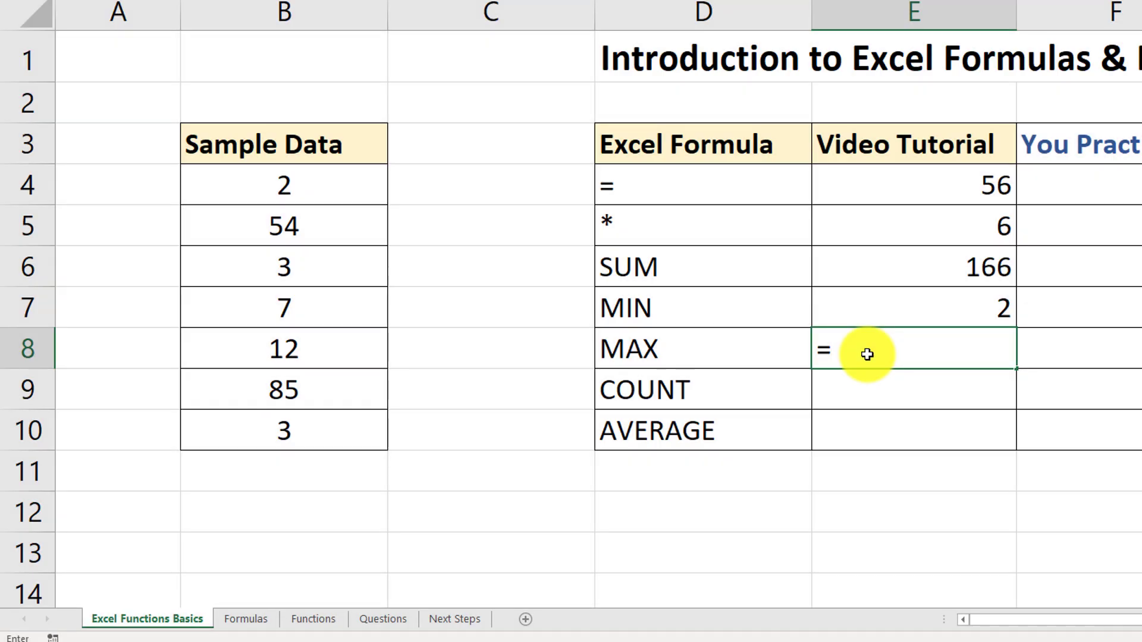
# - Enter =MAX(B4:B10) in E8 so it shows 85
pyautogui.write('MAX')
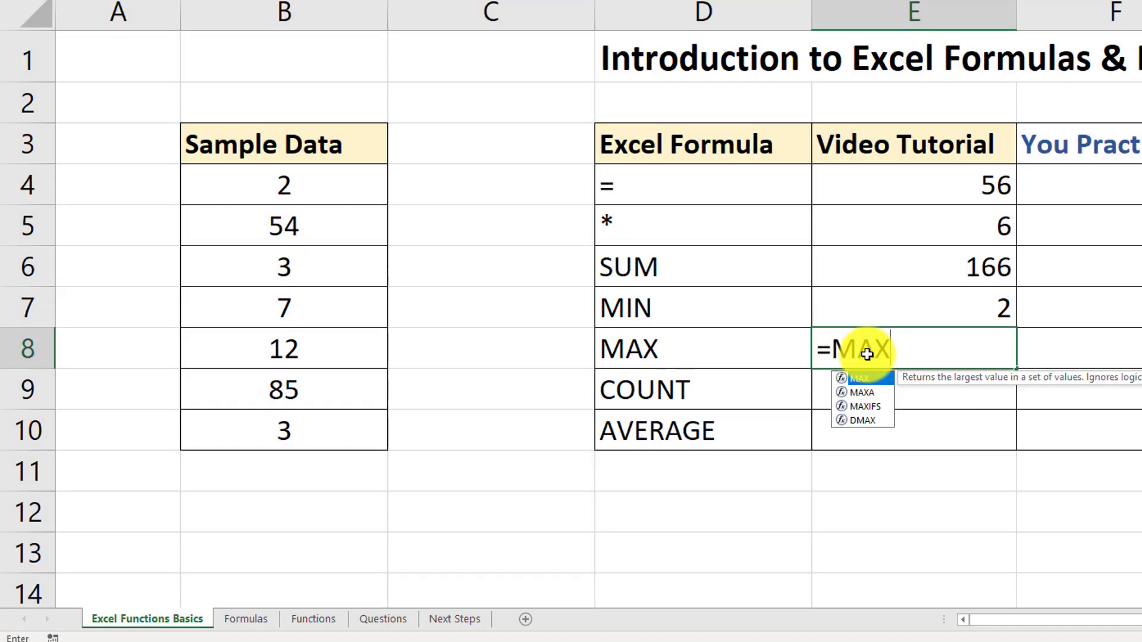
pyautogui.write('(')
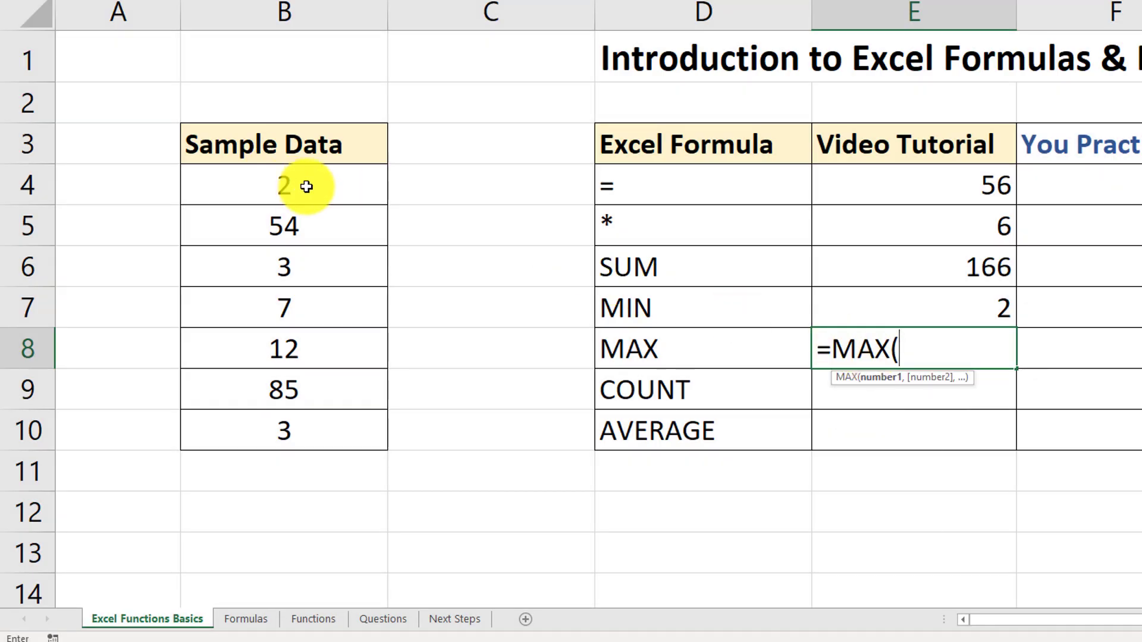
pyautogui.moveTo(307, 186); pyautogui.dragTo(329, 430)
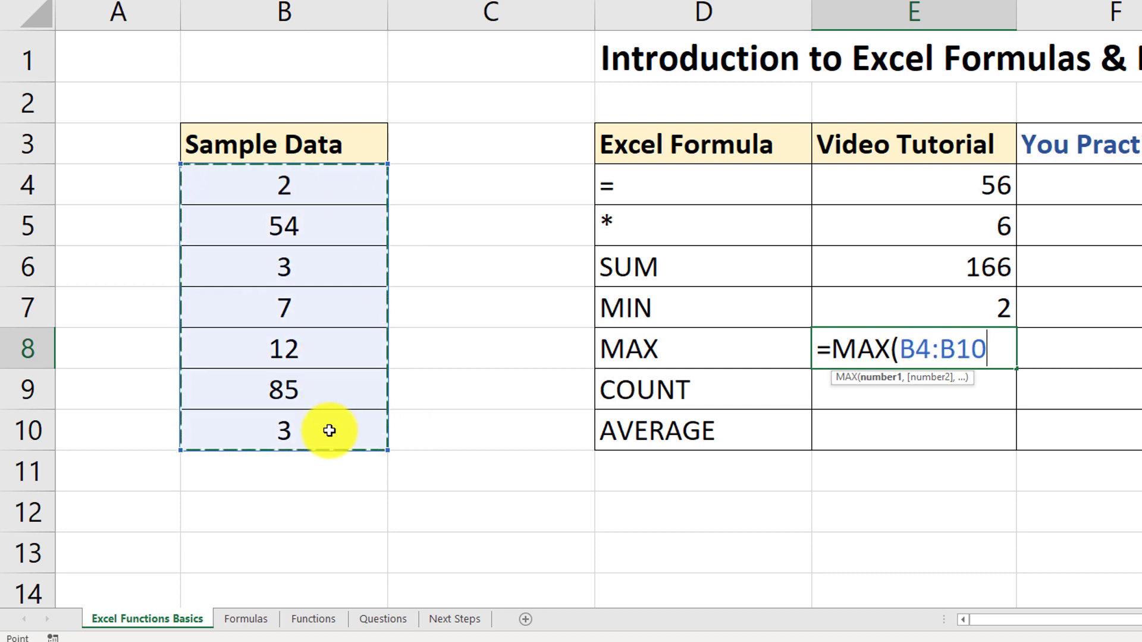
pyautogui.write(')')
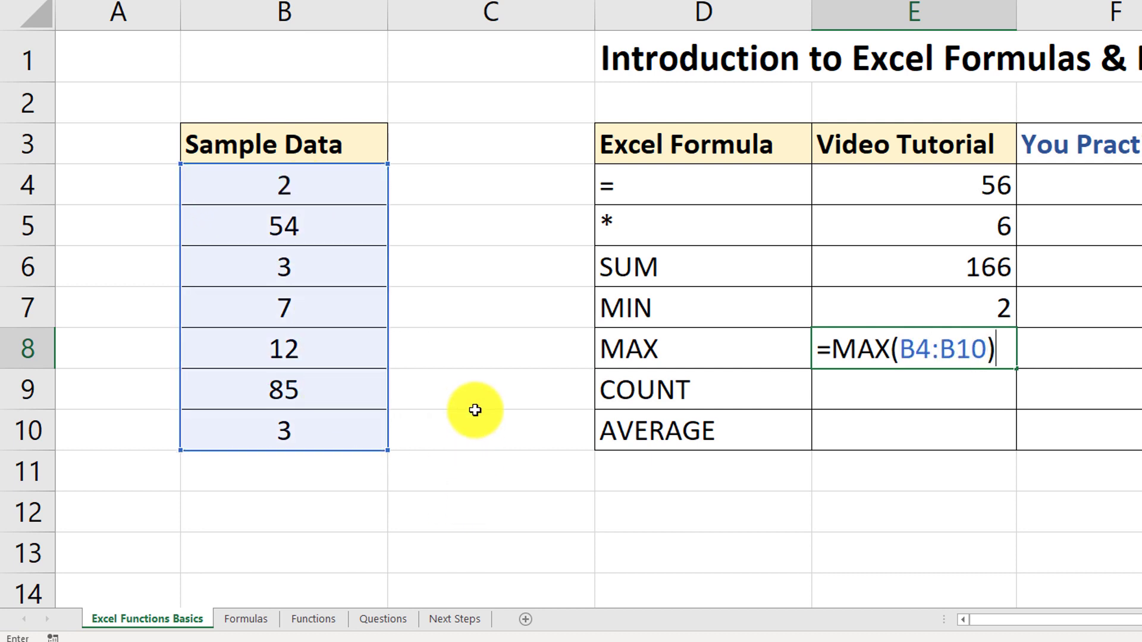
pyautogui.press('Return')
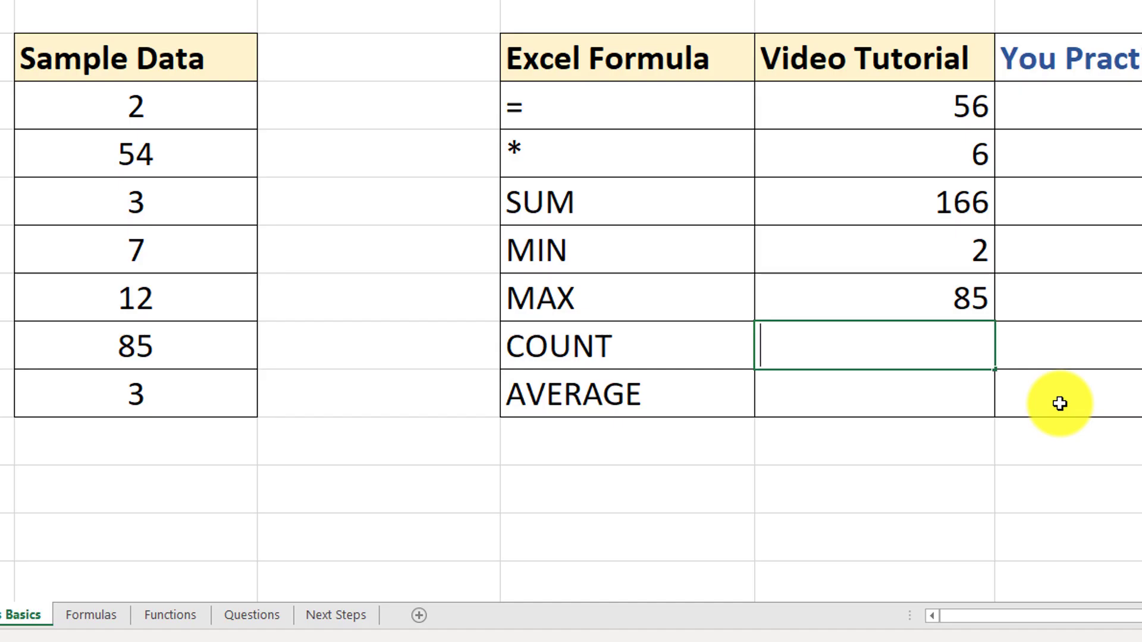
# - Enter =COUNT(B4:B10) in E9
pyautogui.write('=')
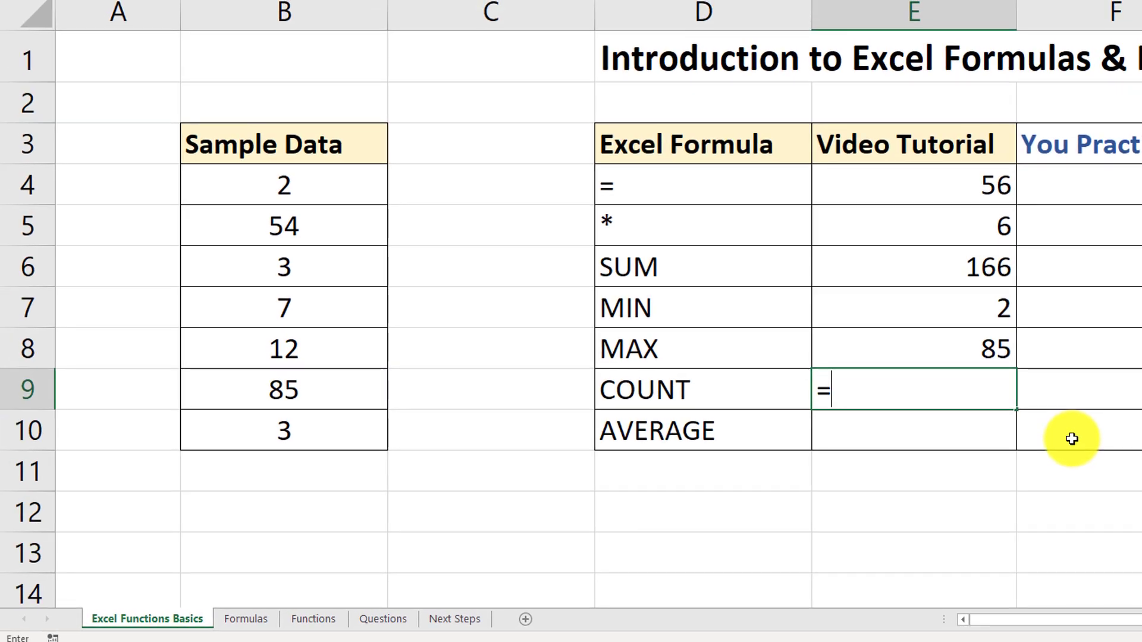
pyautogui.write('COUNT')
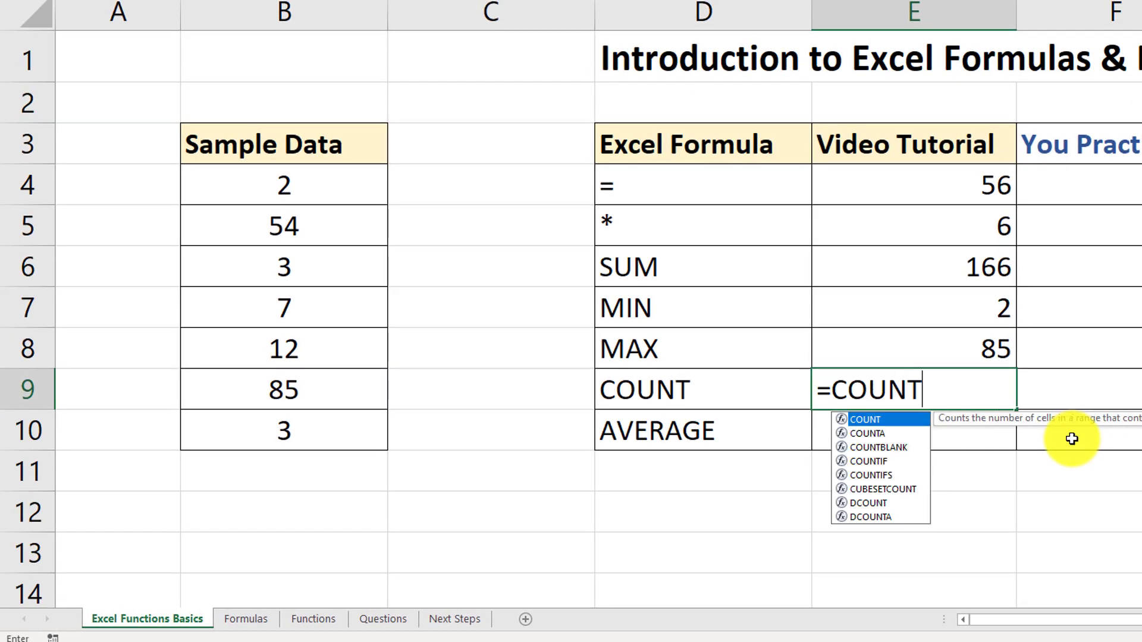
pyautogui.write('(')
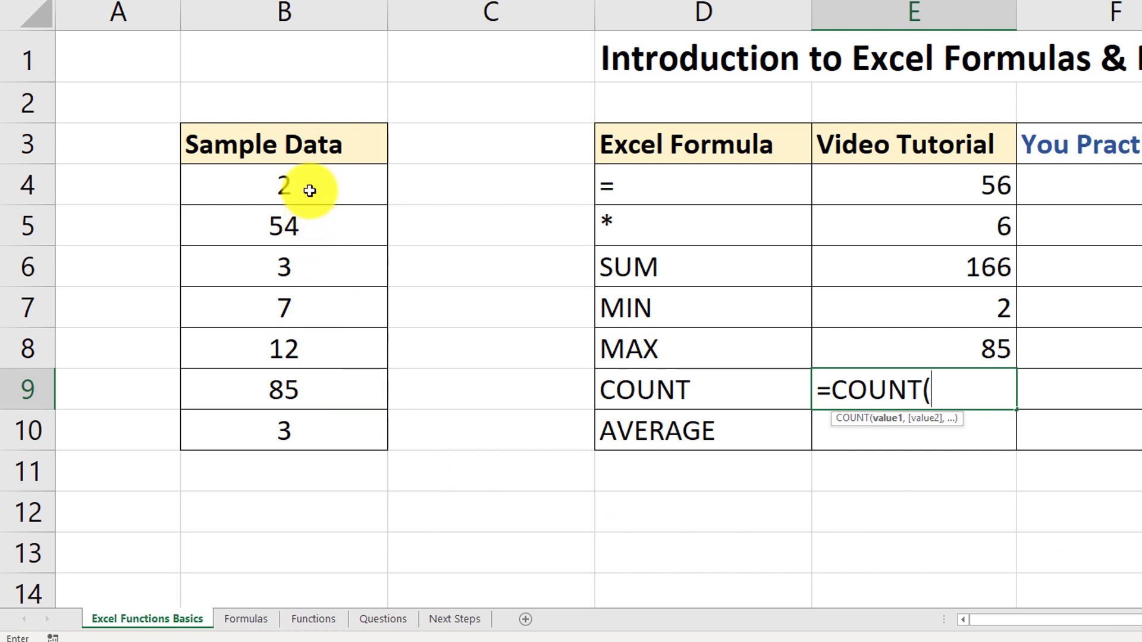
pyautogui.moveTo(310, 191); pyautogui.dragTo(285, 426)
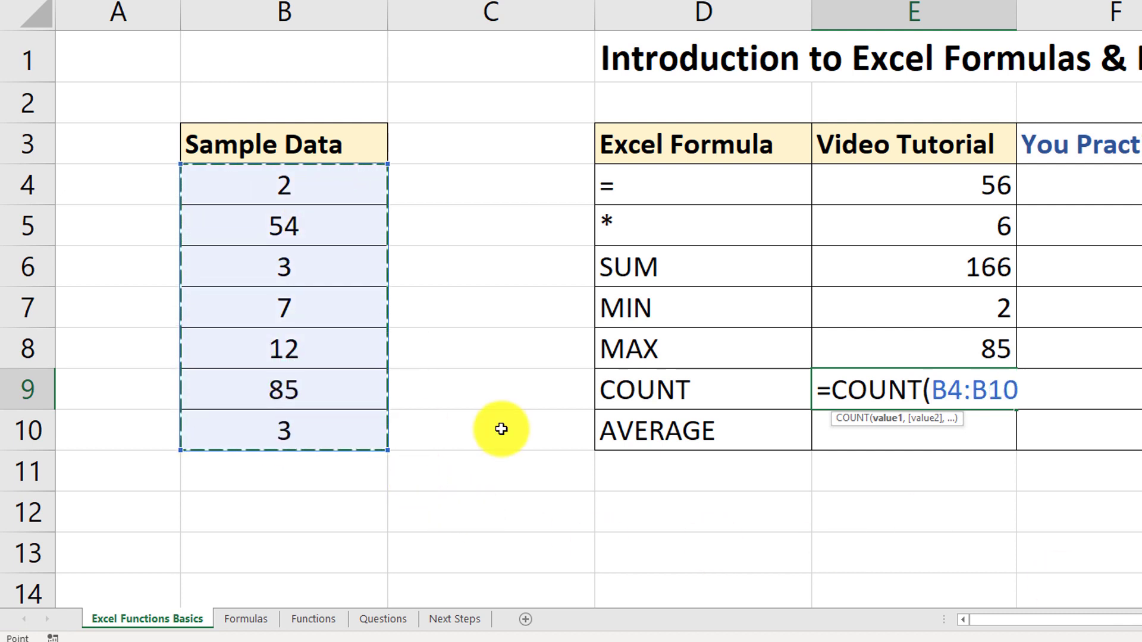
pyautogui.press('Return')
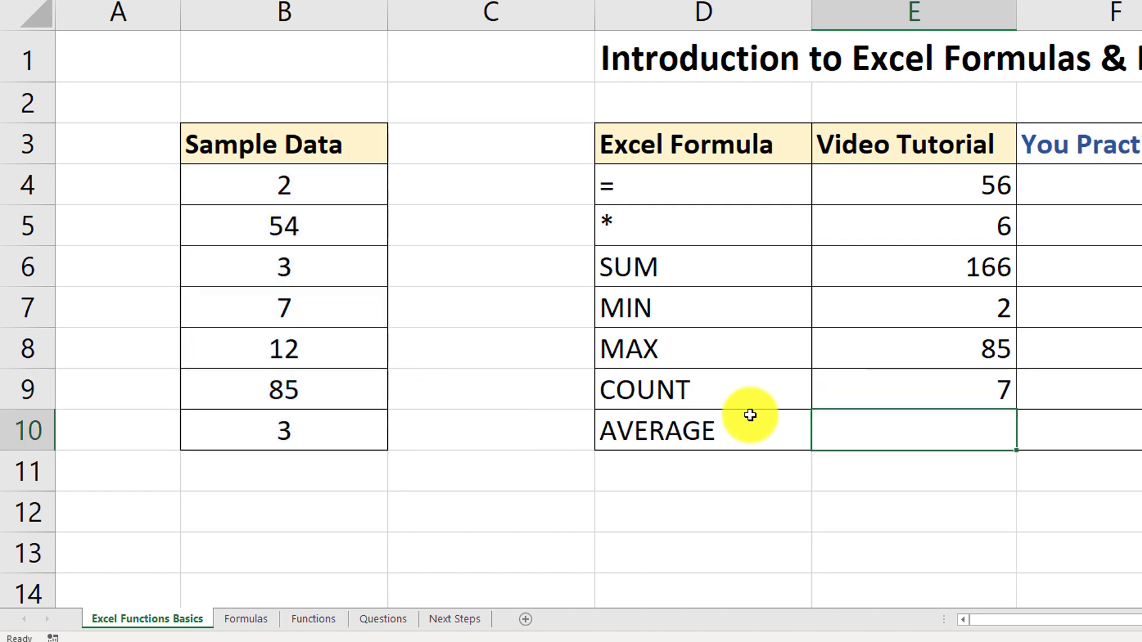
# - Replace the COUNT formula in E9 with =COUNT(B6:B10), giving 5
pyautogui.click(926, 382)
pyautogui.moveTo(297, 0); pyautogui.dragTo(167, 0)
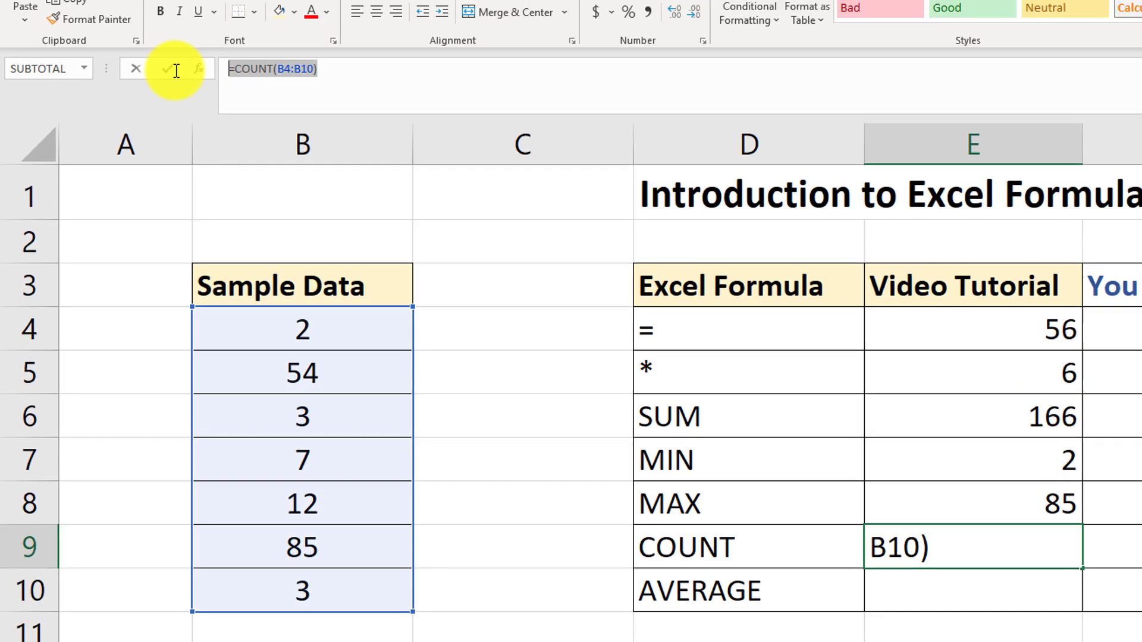
pyautogui.press('BackSpace')
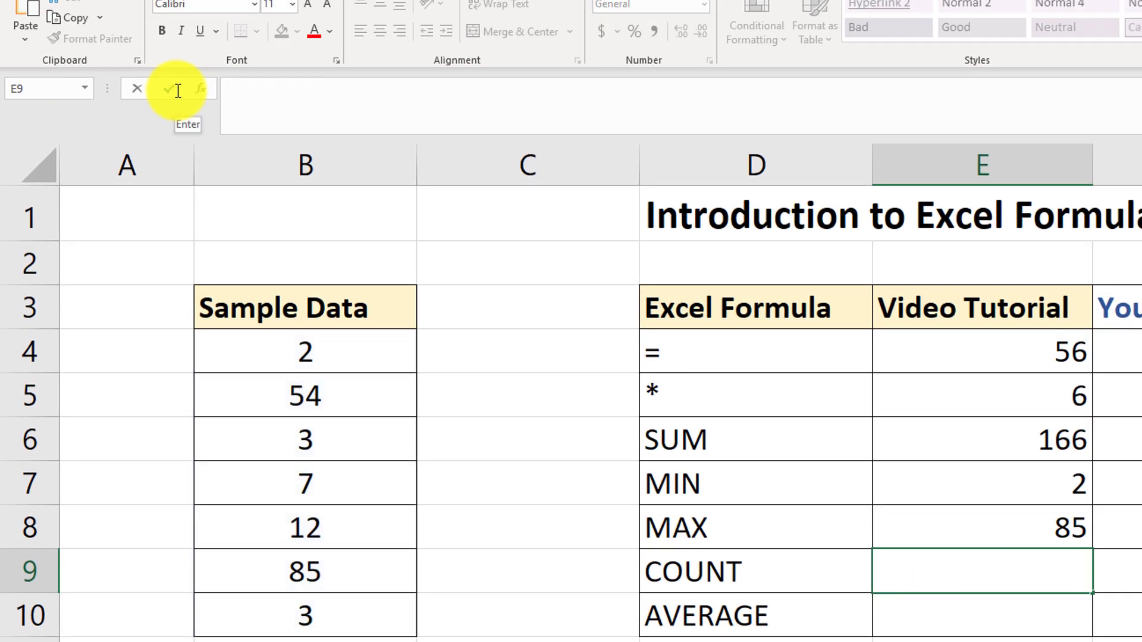
pyautogui.write('=COUNT')
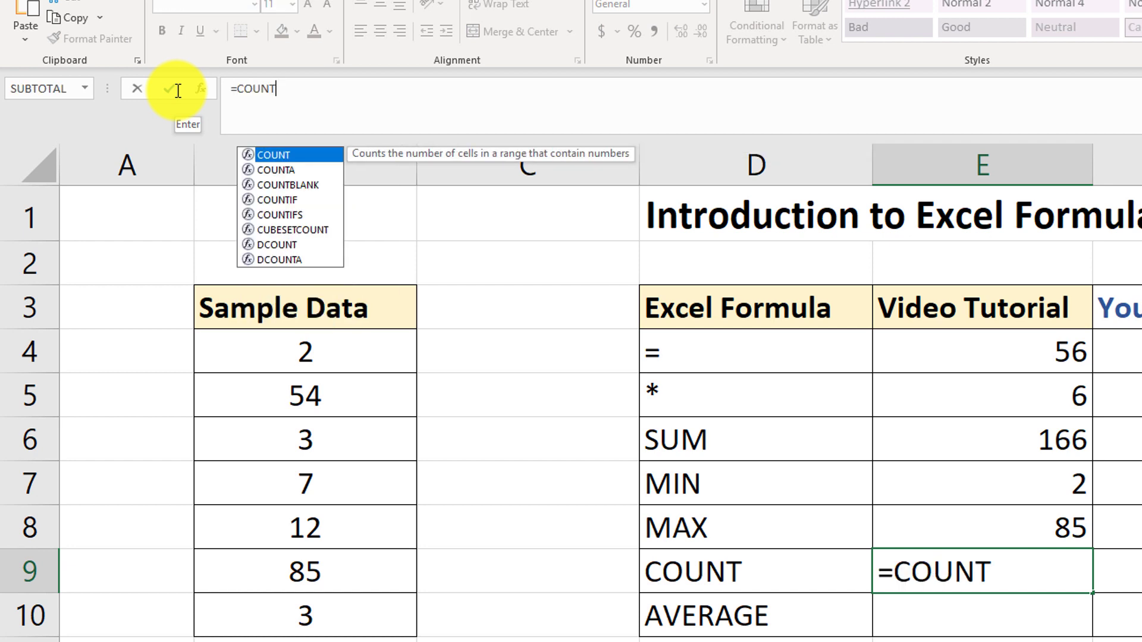
pyautogui.write('(')
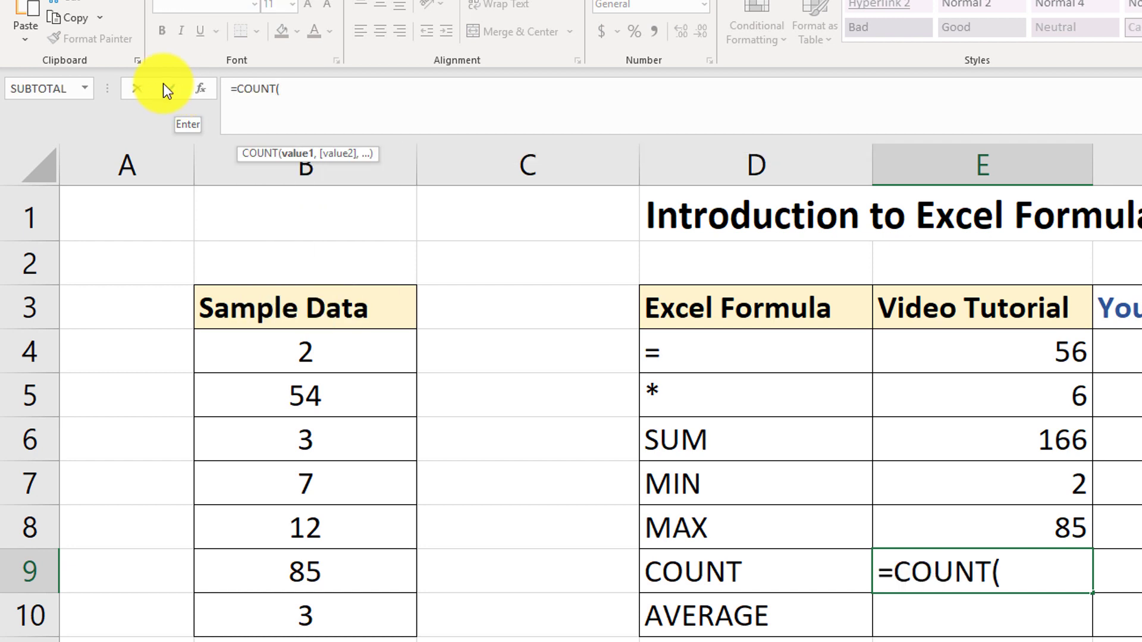
pyautogui.moveTo(309, 440); pyautogui.dragTo(324, 626)
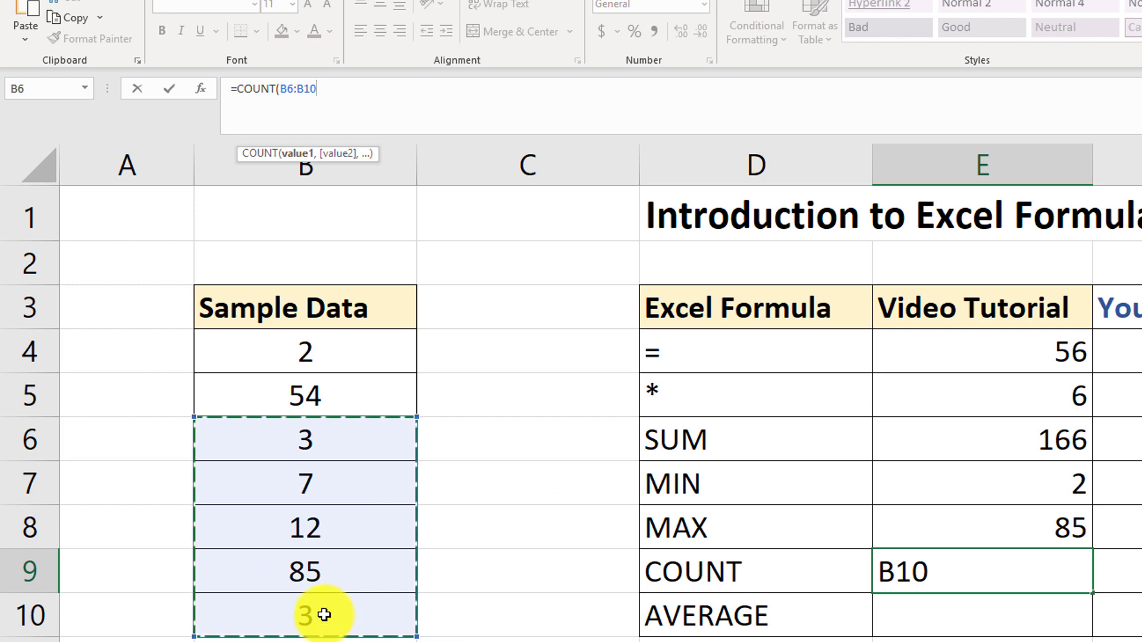
pyautogui.write(')')
pyautogui.press('Return')
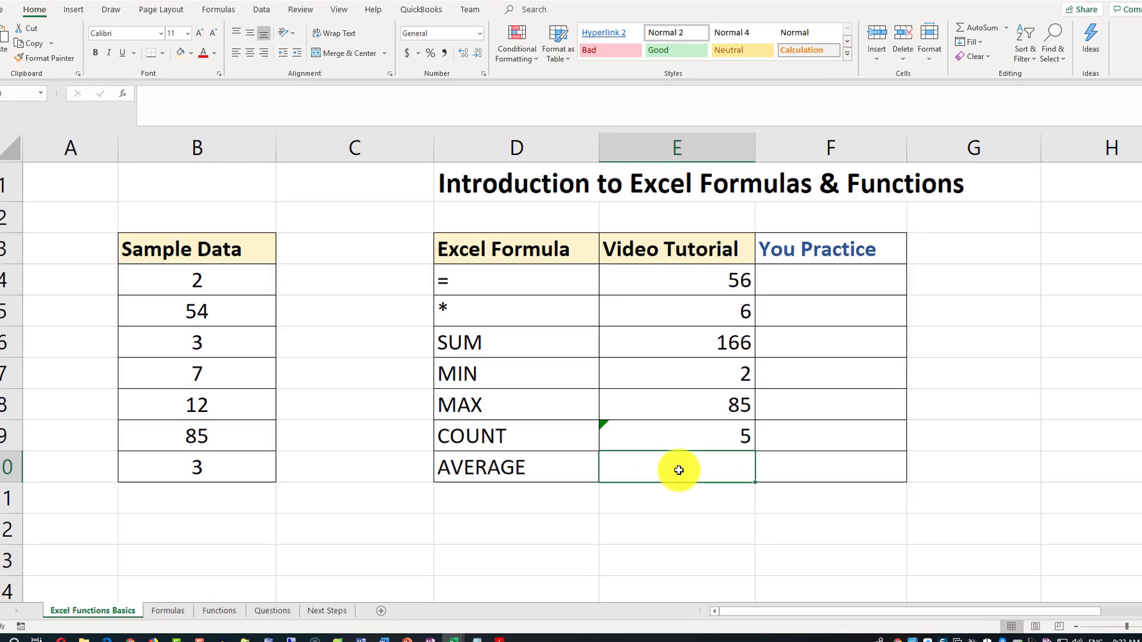
# - Enter =AVERAGE(B4:B10) in E10 so it shows 23.71428571
pyautogui.write('=')
pyautogui.write('AVERAGE')
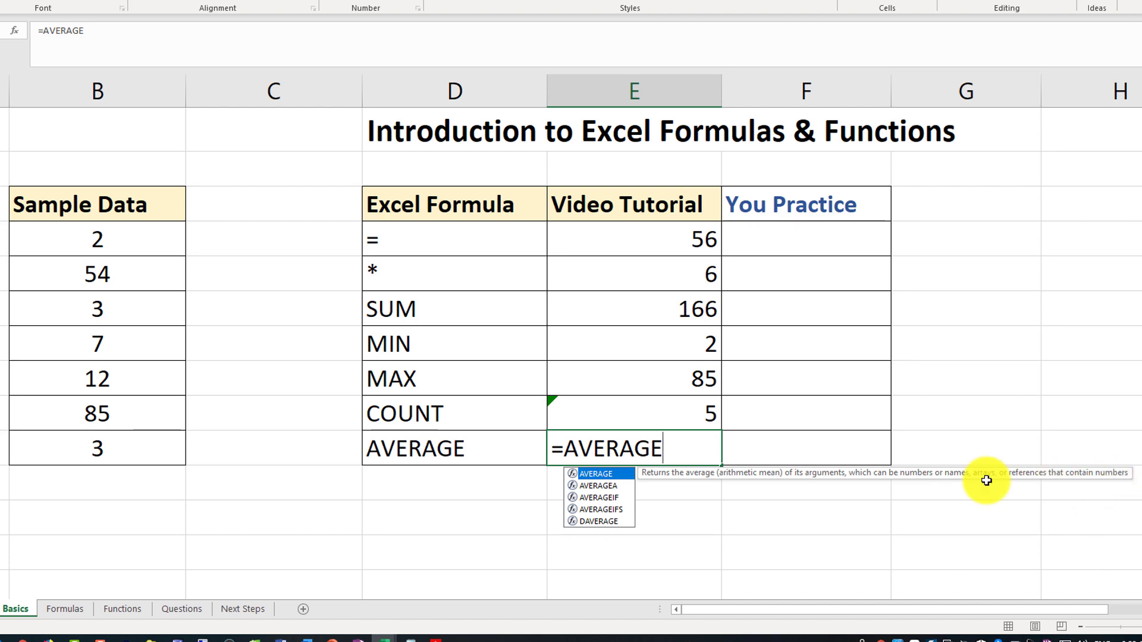
pyautogui.write('(')
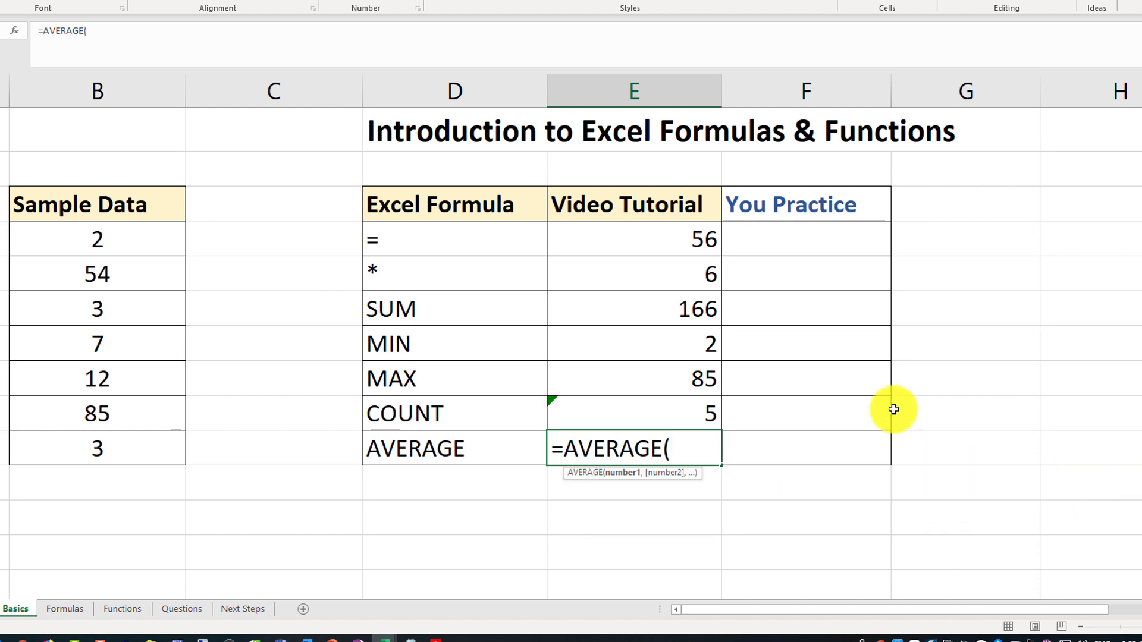
pyautogui.moveTo(116, 238); pyautogui.dragTo(131, 457)
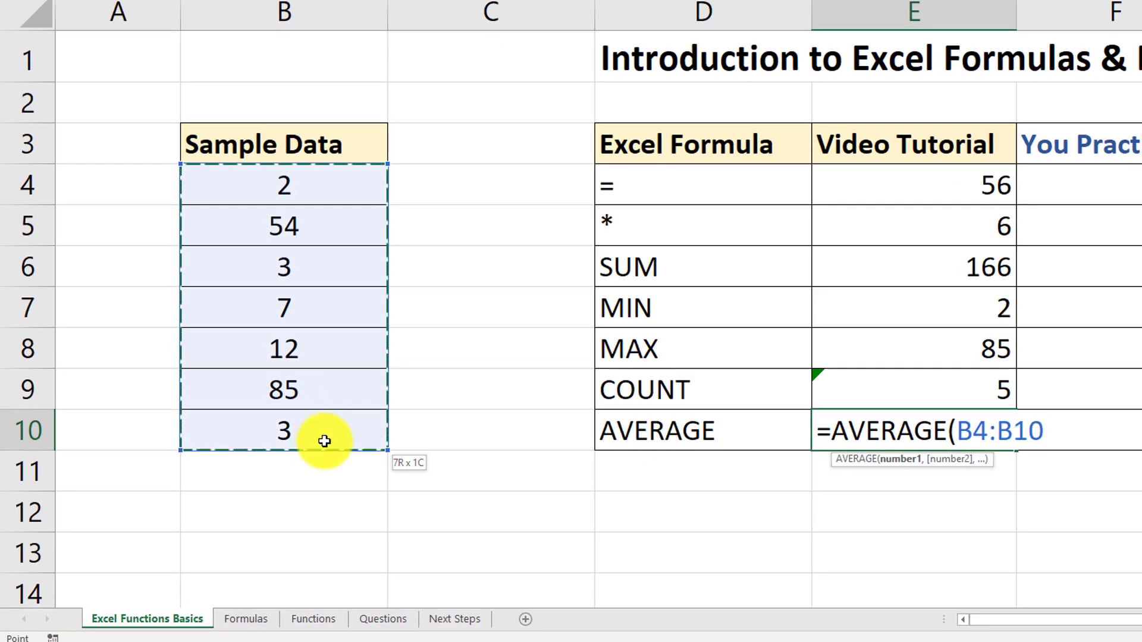
pyautogui.moveTo(324, 441); pyautogui.dragTo(325, 440)
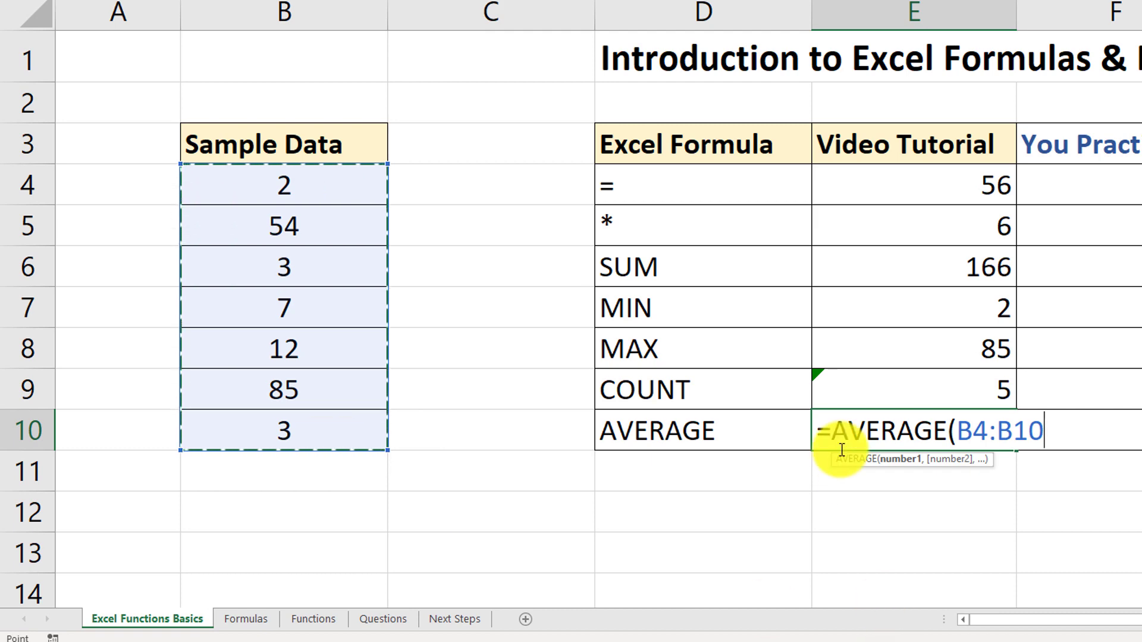
pyautogui.write(')')
pyautogui.press('Return')
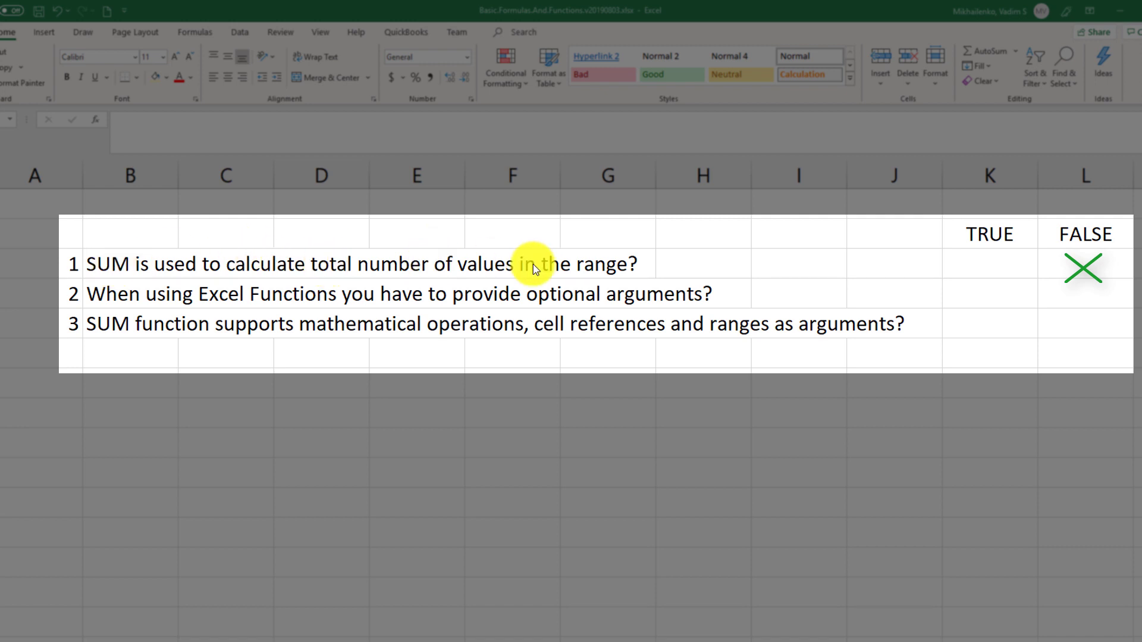
# - Fill question 1's FALSE answer cell L3 with light green
pyautogui.click(1084, 265)
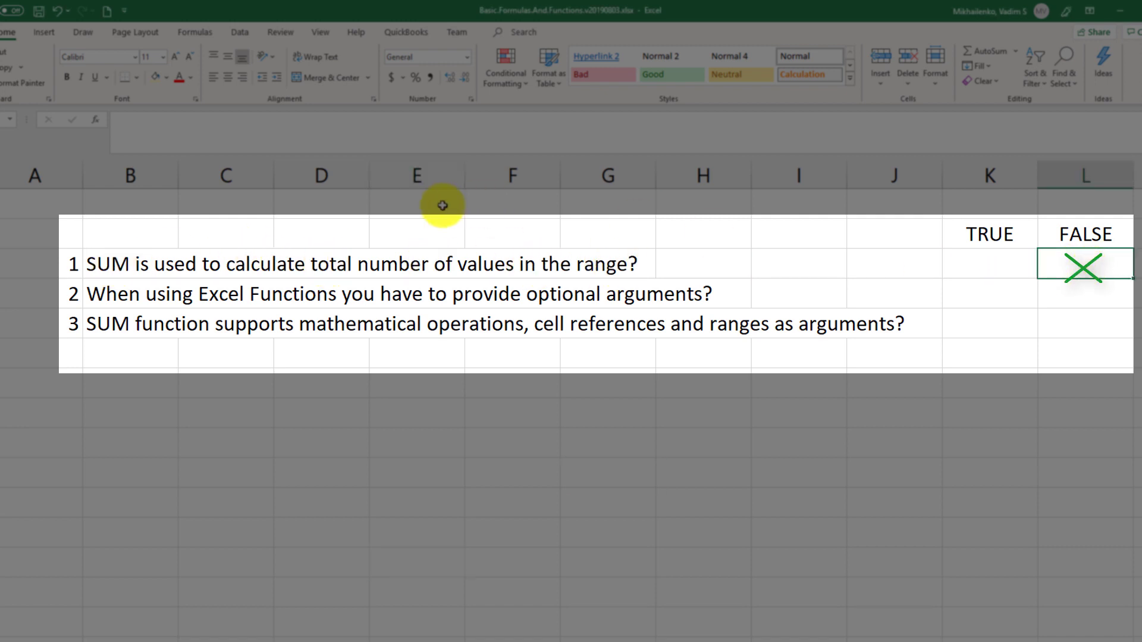
pyautogui.click(166, 79)
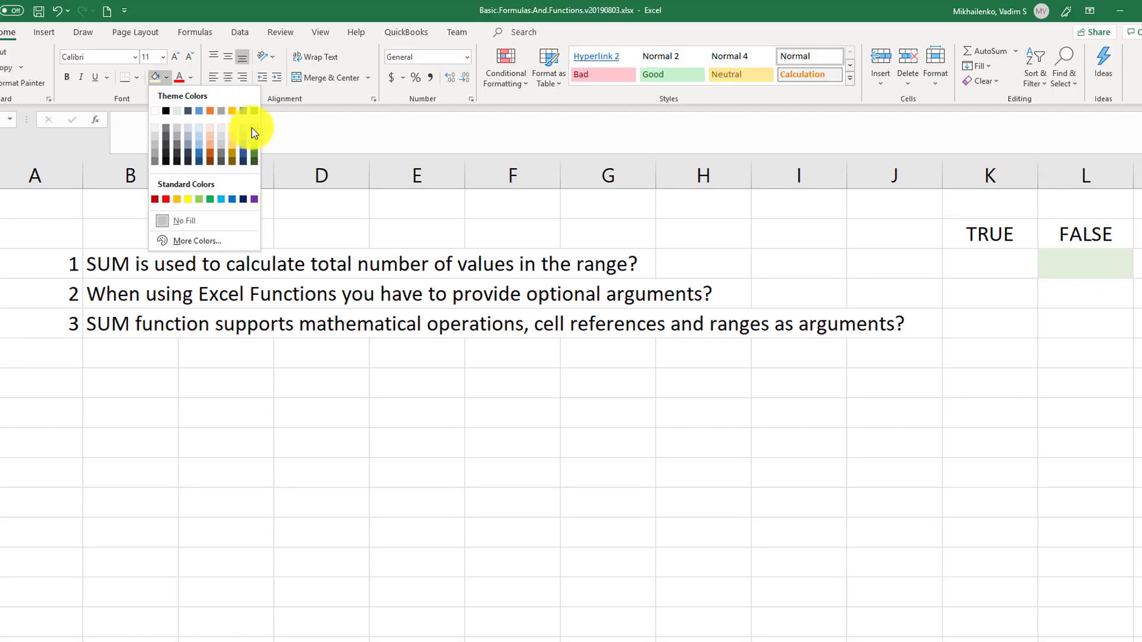
pyautogui.click(255, 127)
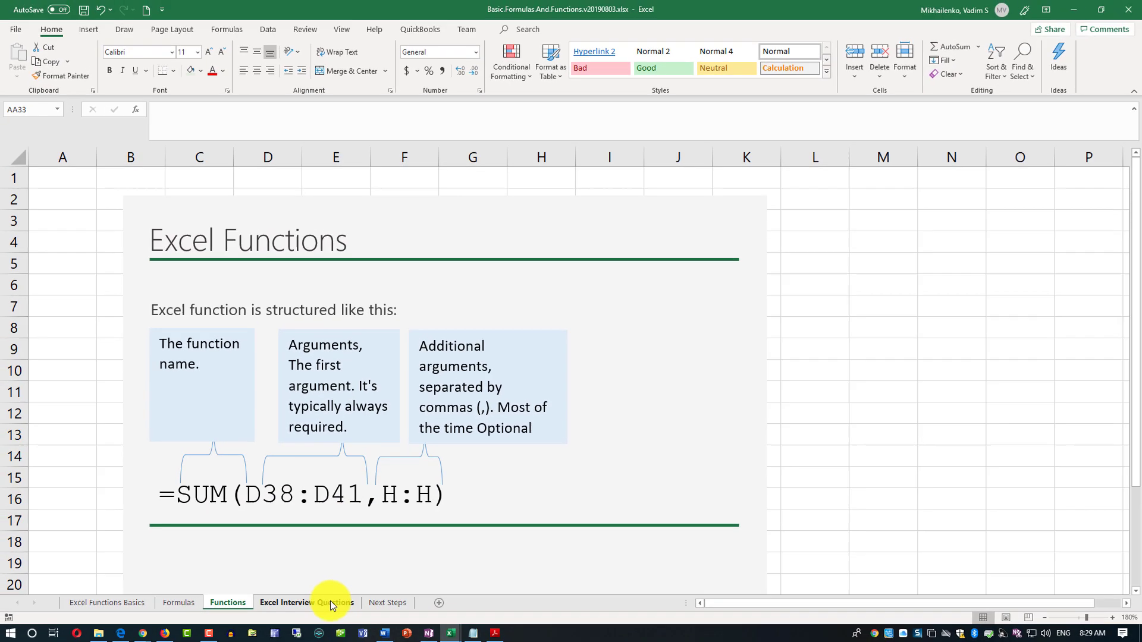
# - Back on the Excel Interview Questions sheet, fill question 2's FALSE cell L4 light green
pyautogui.click(344, 607)
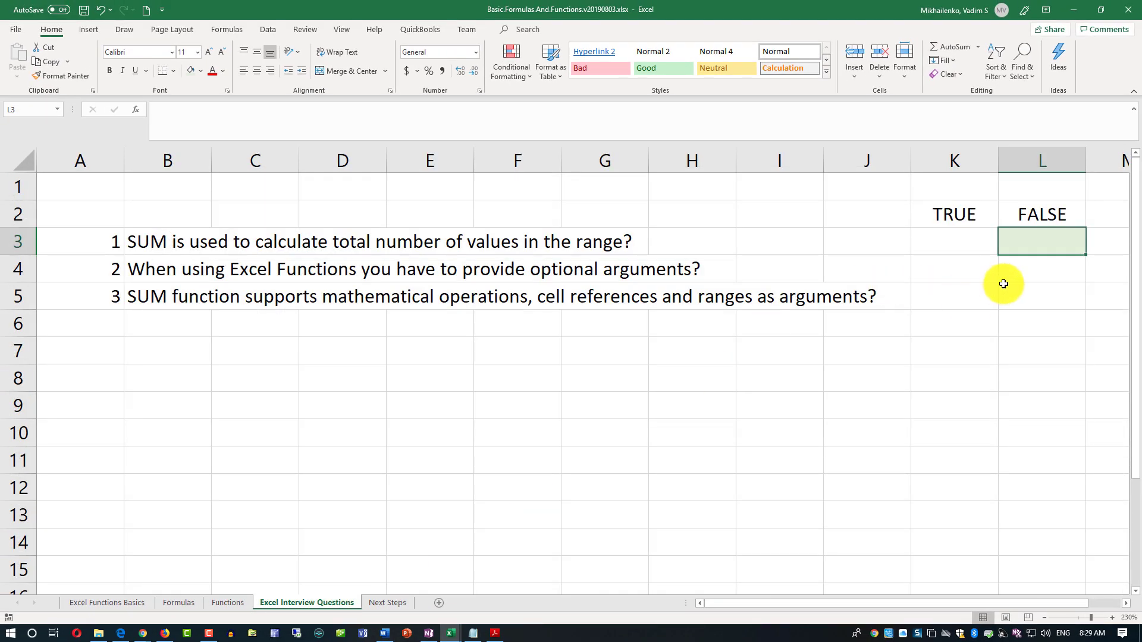
pyautogui.click(1082, 258)
pyautogui.click(190, 71)
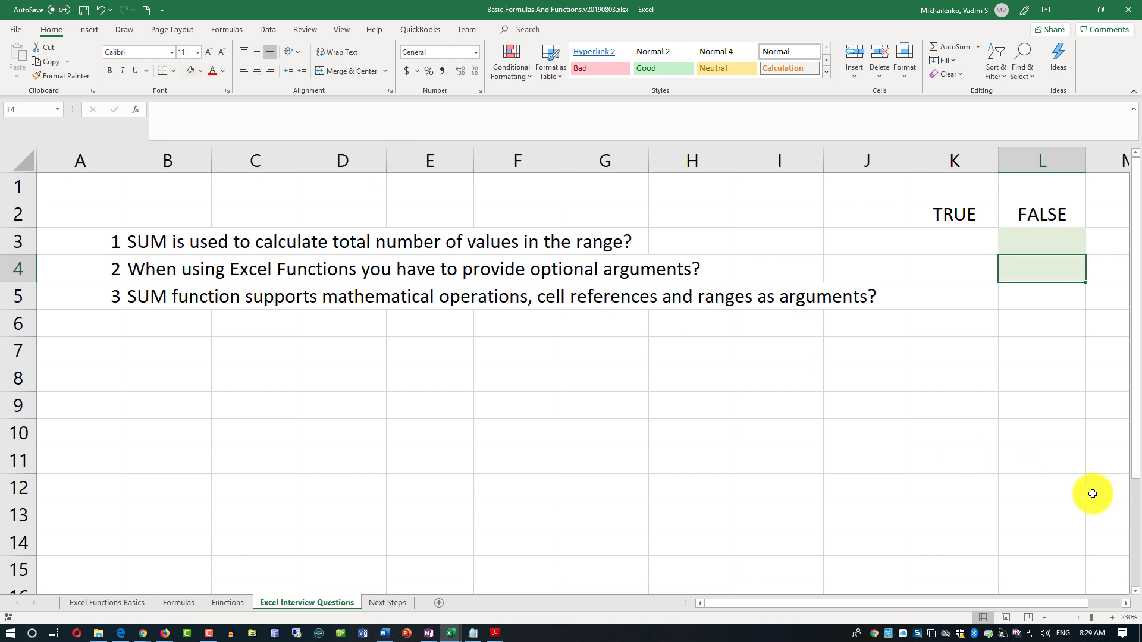